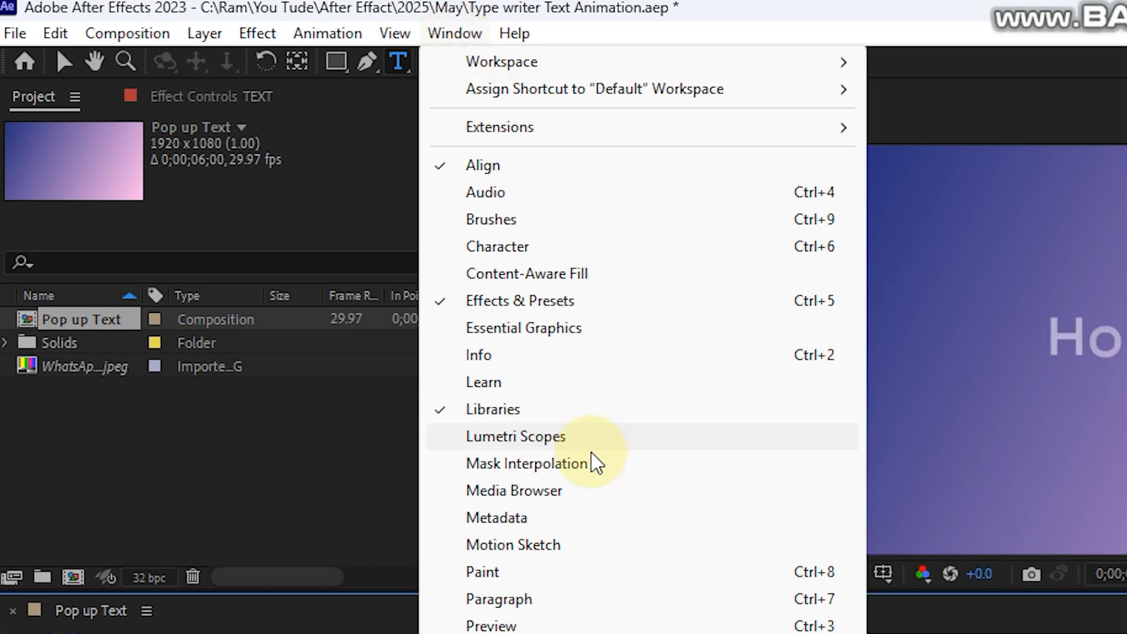
Open the Essential Graphics panel with more room around it and set its primary composition to Pop up Text
{"action": "left_click", "coordinate": [558, 332]}
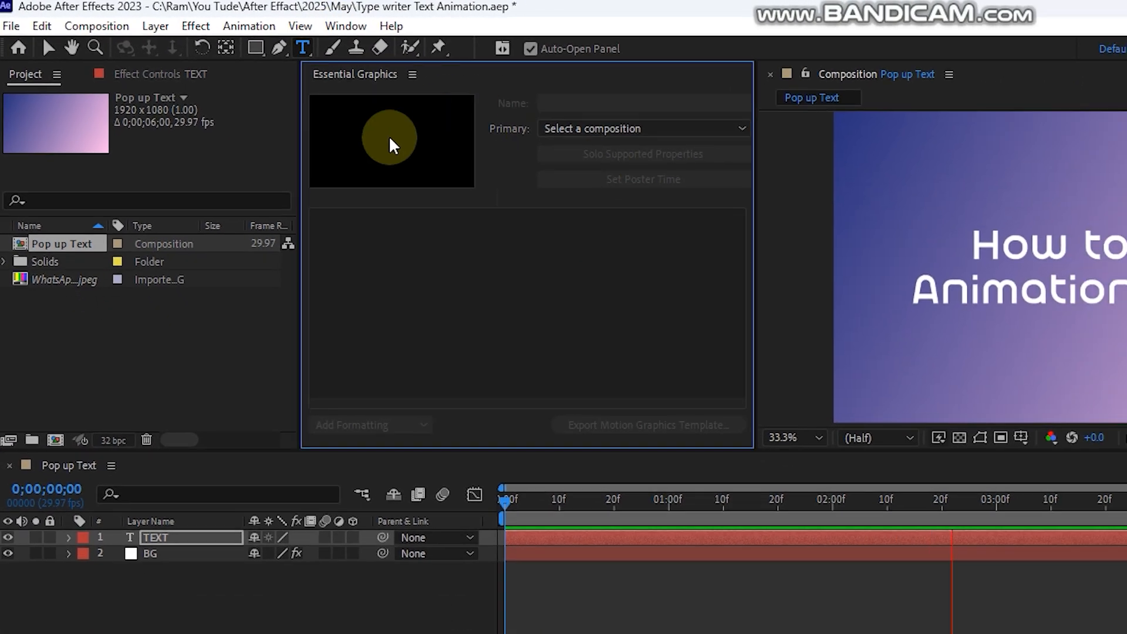
{"action": "left_click_drag", "start_coordinate": [294, 169], "coordinate": [225, 206]}
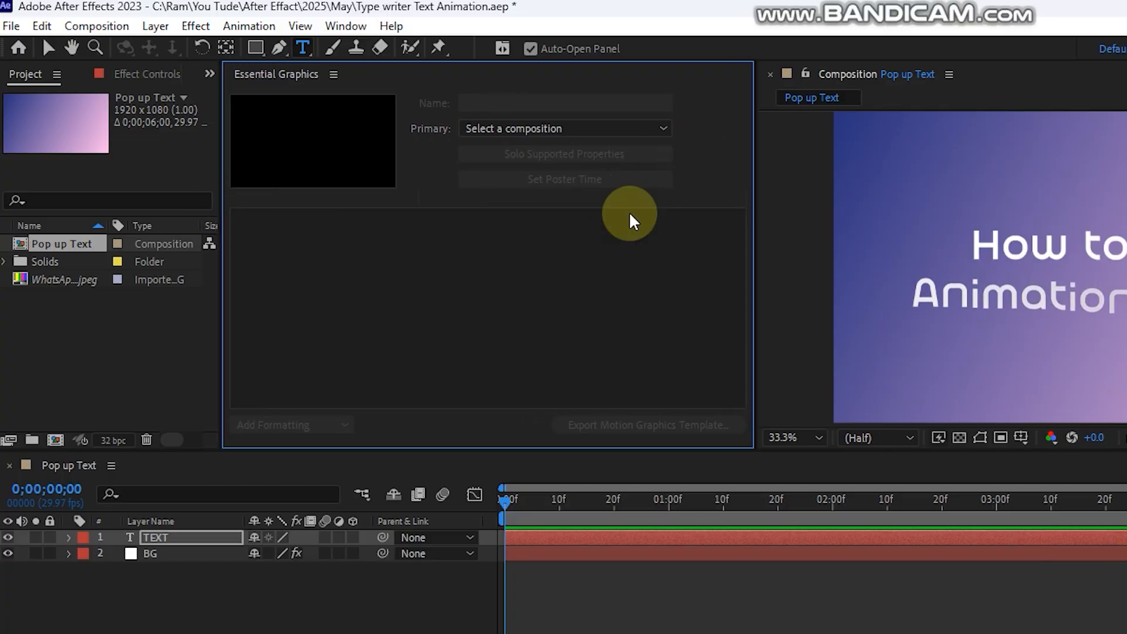
{"action": "left_click_drag", "start_coordinate": [516, 452], "coordinate": [517, 476]}
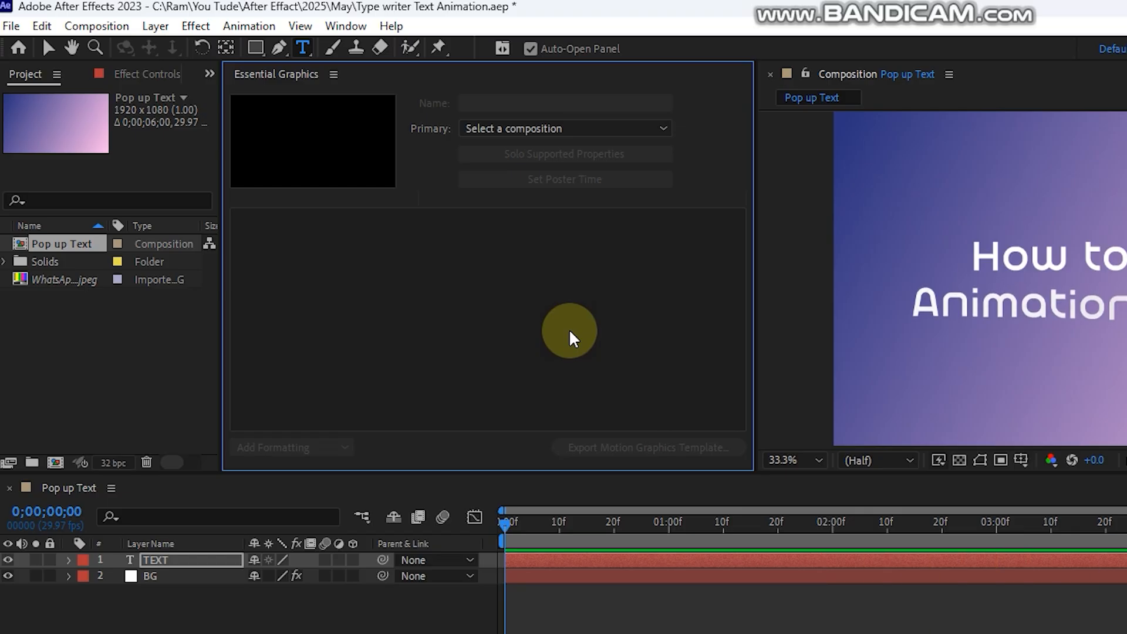
{"action": "left_click", "coordinate": [522, 130]}
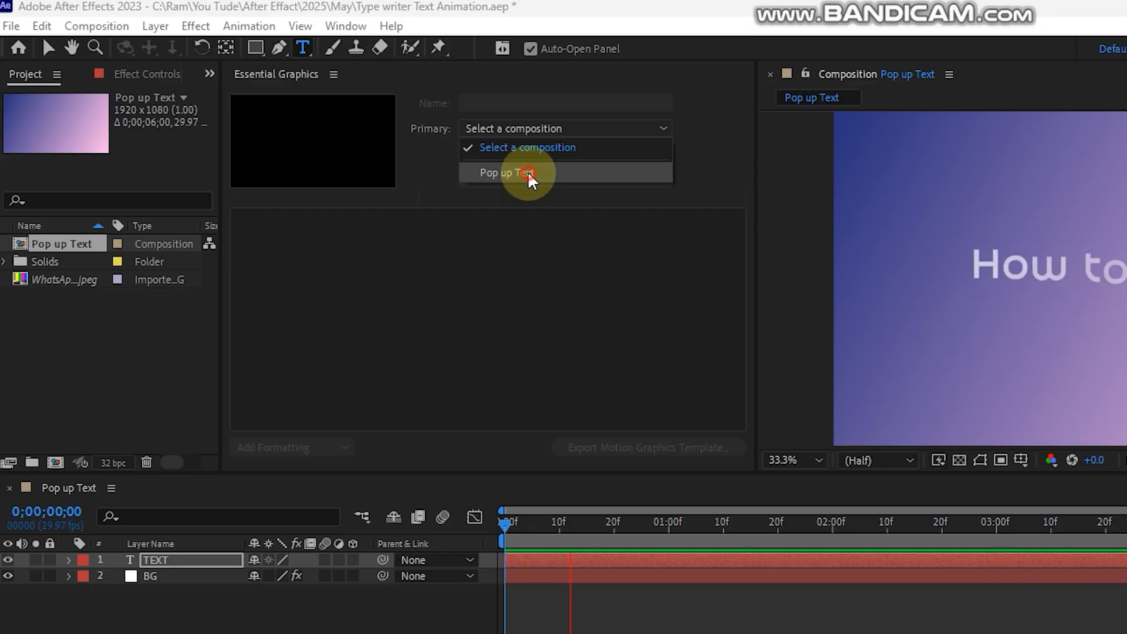
{"action": "left_click", "coordinate": [528, 175]}
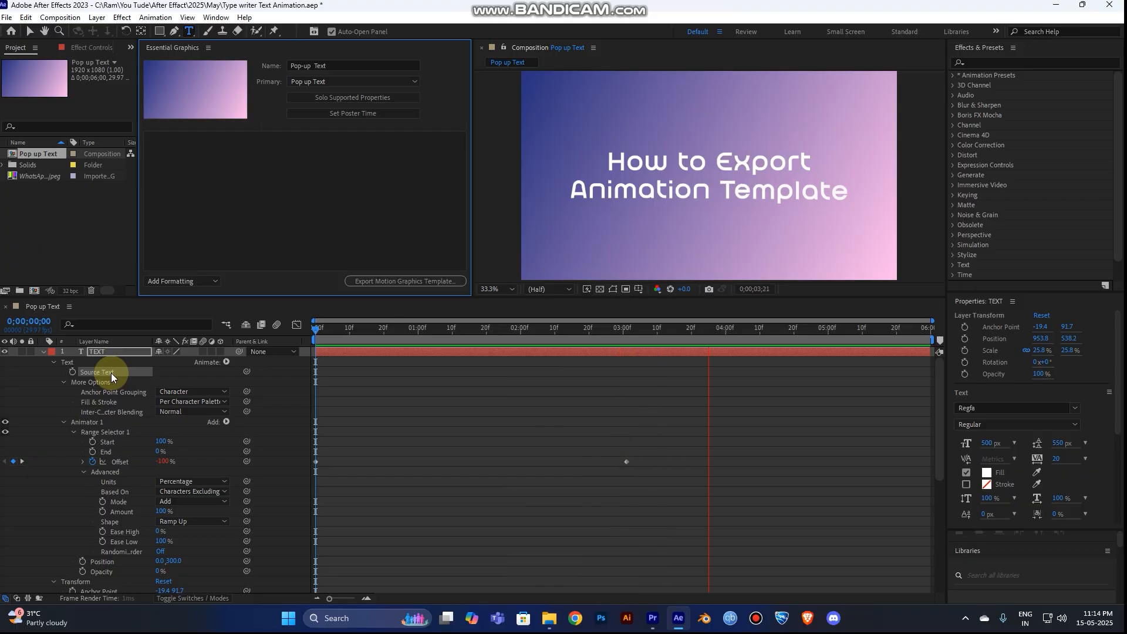
Add the TEXT layer's Source Text property to the Essential Graphics template
{"action": "left_click_drag", "start_coordinate": [110, 376], "coordinate": [186, 172]}
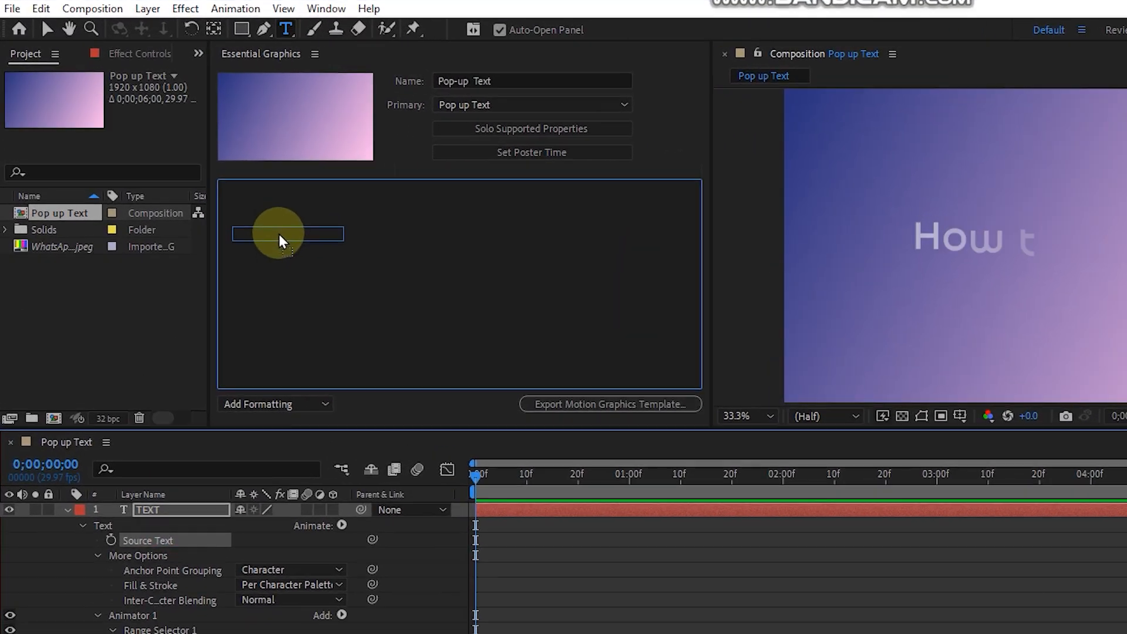
{"action": "left_click_drag", "start_coordinate": [279, 241], "coordinate": [327, 239]}
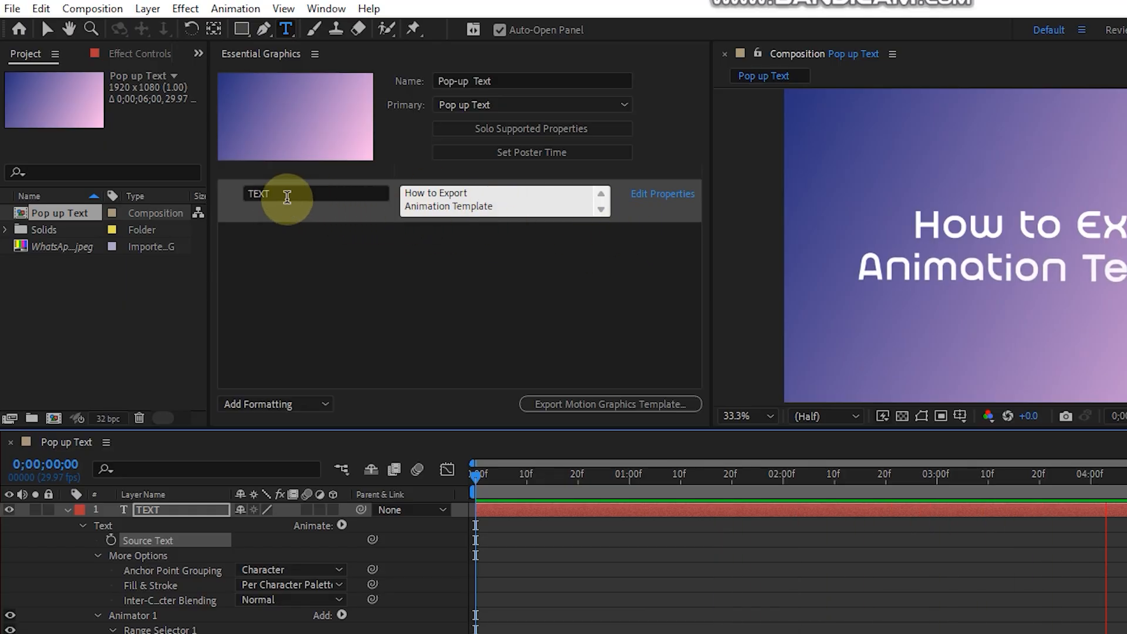
{"action": "left_click", "coordinate": [284, 194]}
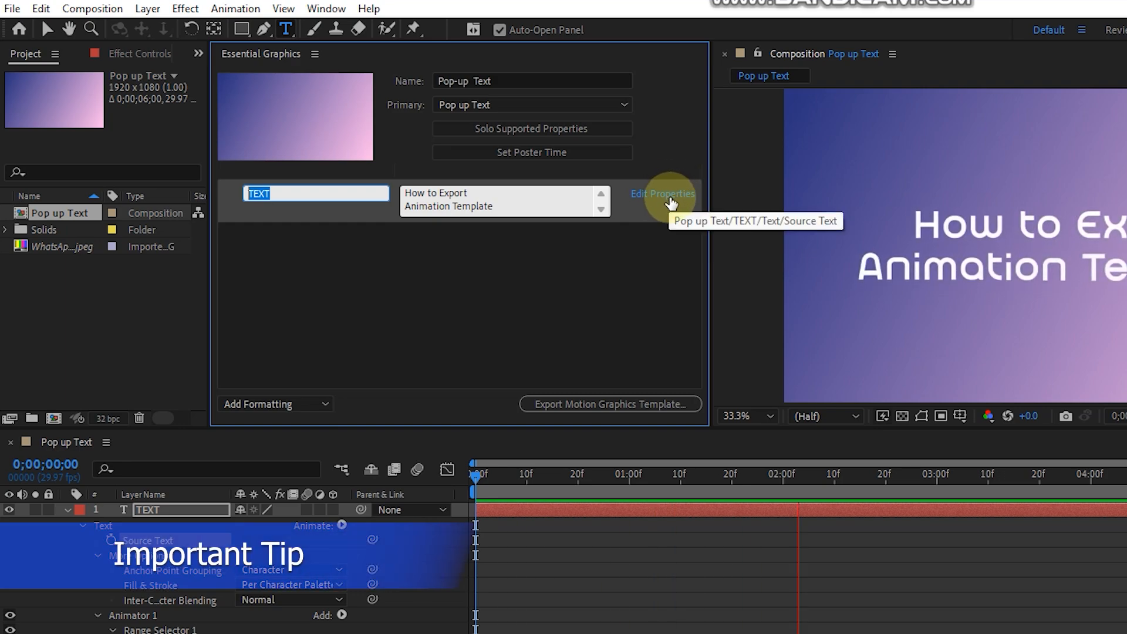
Enable custom font selection, font size adjustment and faux styles for the TEXT control
{"action": "left_click", "coordinate": [671, 199]}
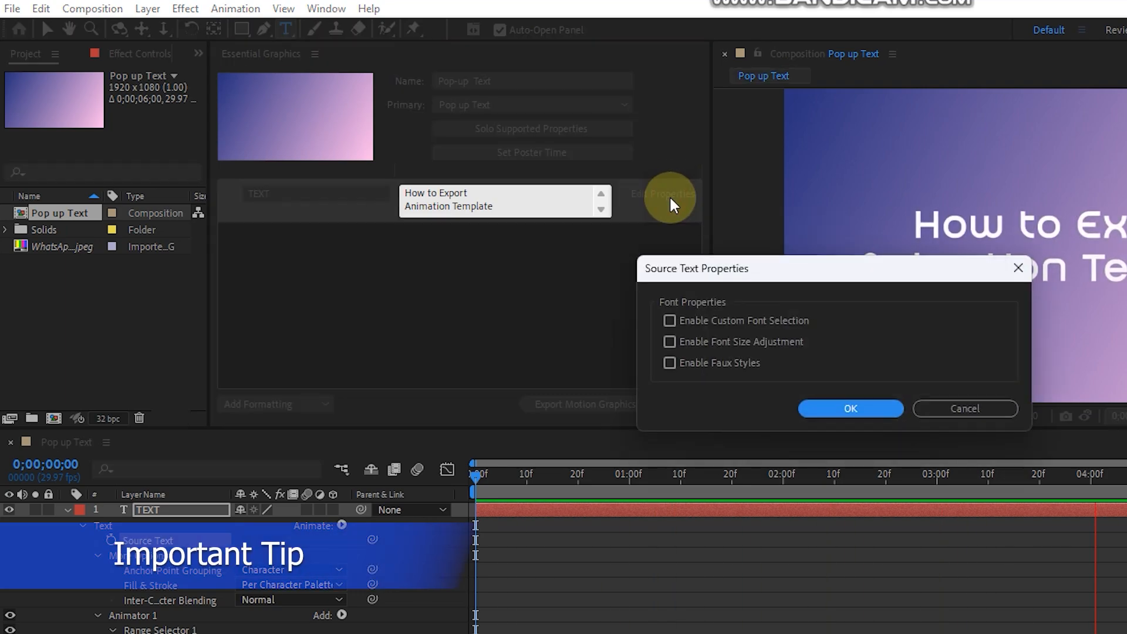
{"action": "left_click", "coordinate": [670, 321]}
{"action": "left_click", "coordinate": [670, 363]}
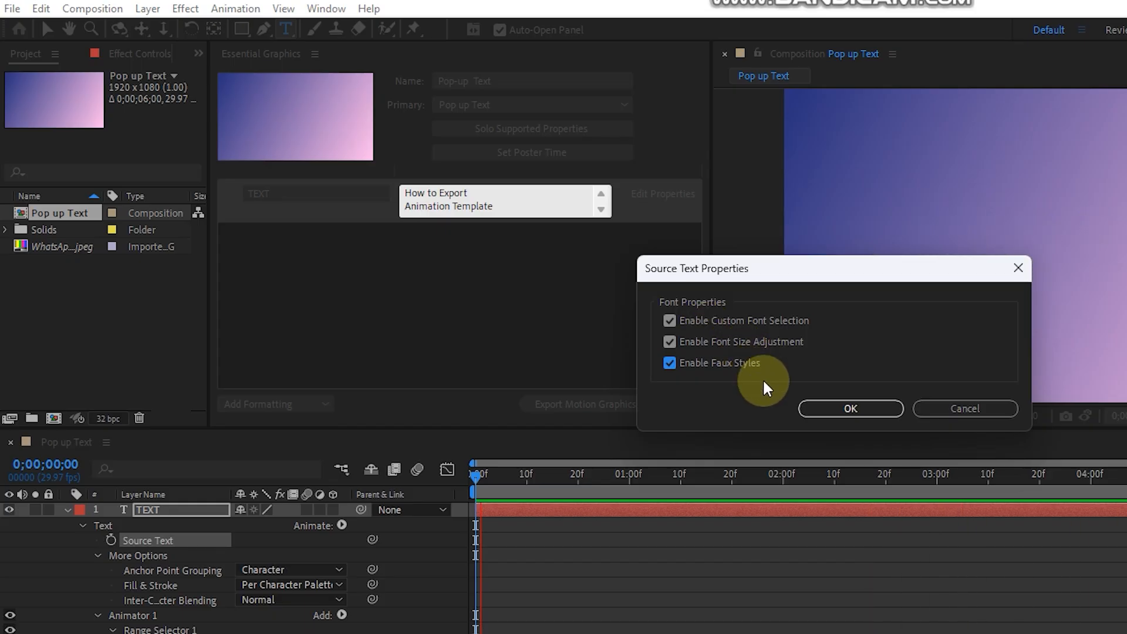
{"action": "left_click", "coordinate": [832, 411]}
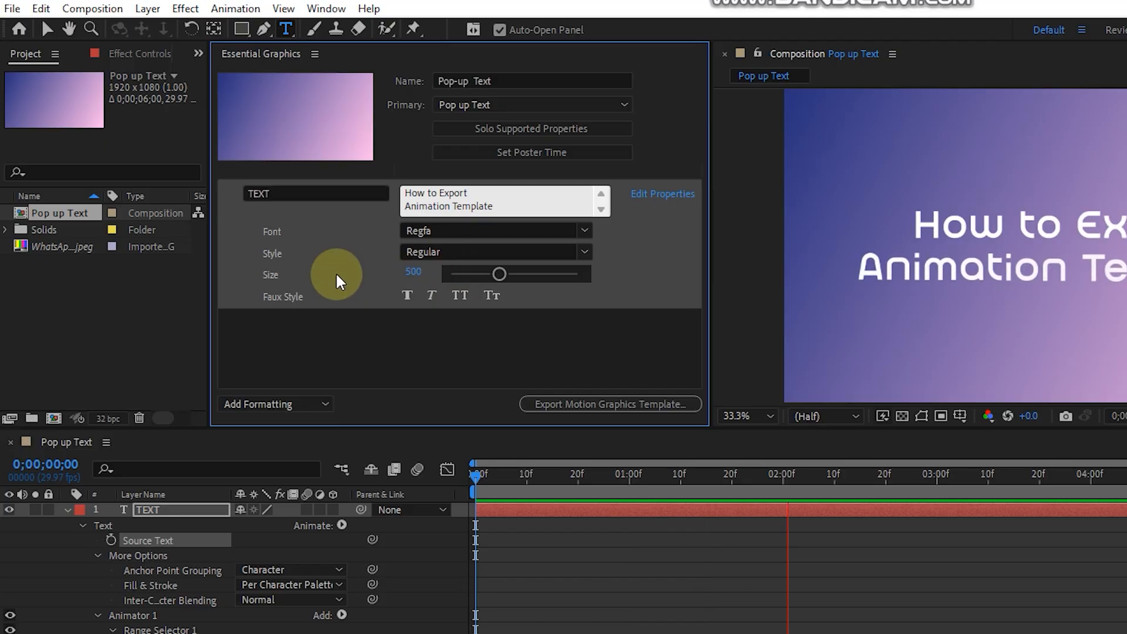
Turn custom font selection off for the TEXT control and back on to compare the exposed font options
{"action": "left_click", "coordinate": [664, 199]}
{"action": "left_click", "coordinate": [670, 321]}
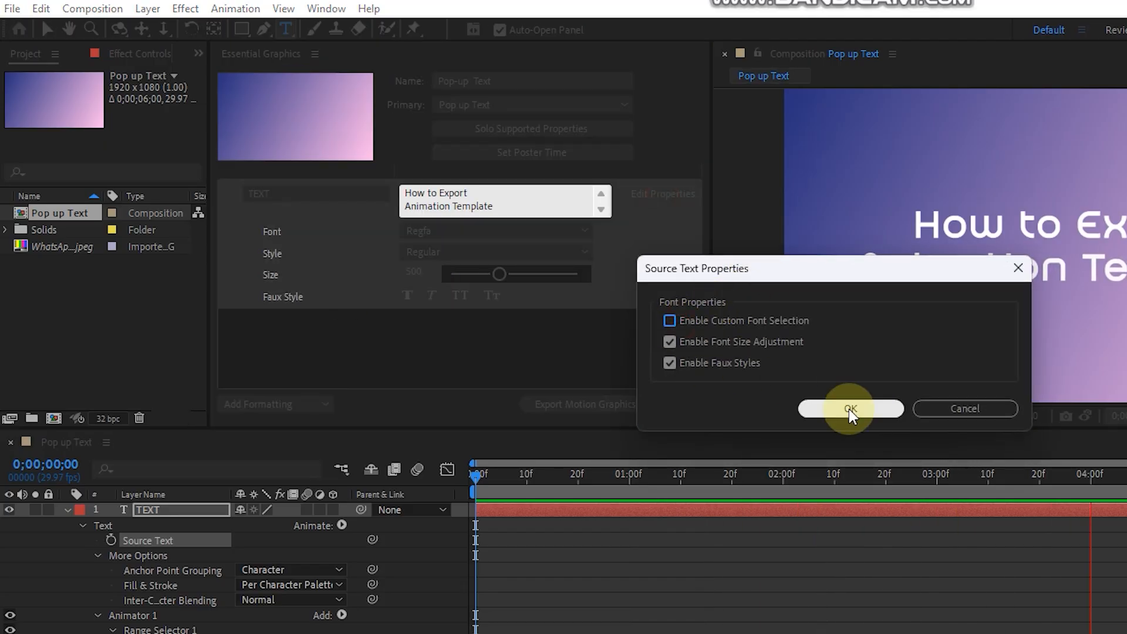
{"action": "left_click", "coordinate": [850, 408]}
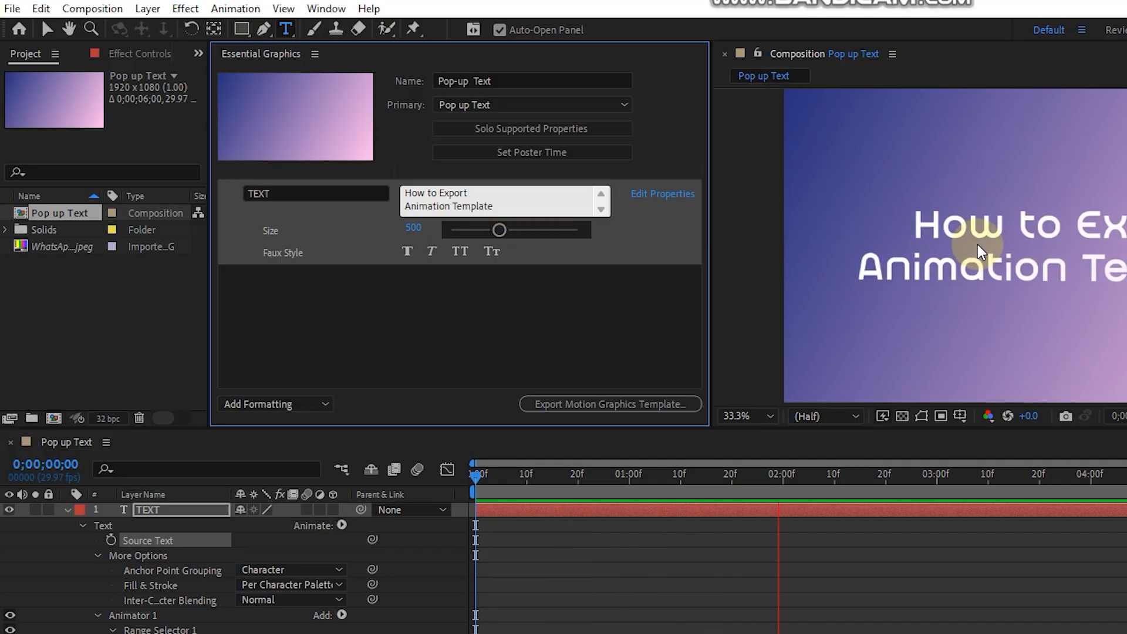
{"action": "left_click", "coordinate": [665, 195]}
{"action": "left_click", "coordinate": [670, 320]}
{"action": "left_click", "coordinate": [855, 407]}
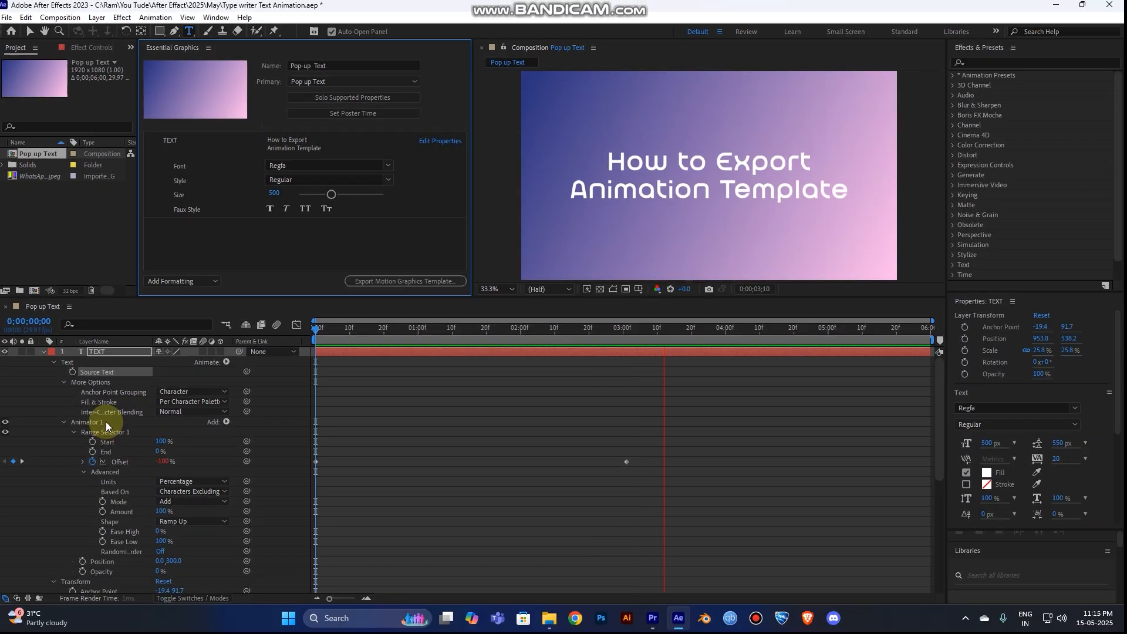
Add the range selector's advanced Based On and Shape properties to the Essential Graphics template
{"action": "left_click", "coordinate": [163, 618]}
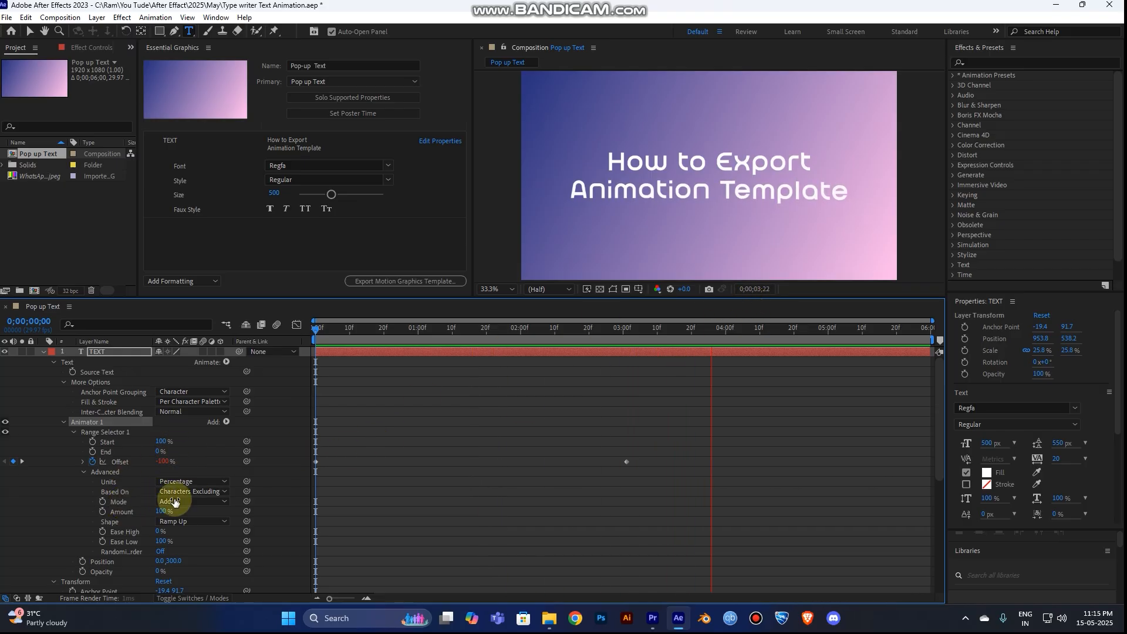
{"action": "left_click", "coordinate": [136, 492]}
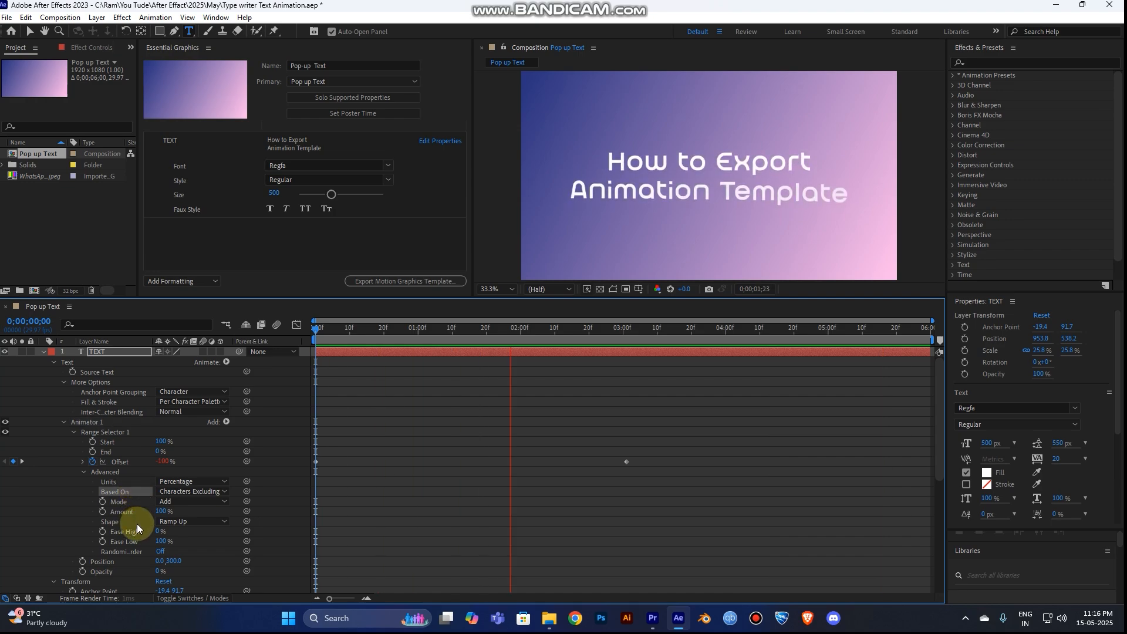
{"action": "left_click", "coordinate": [135, 520], "text": "ctrl"}
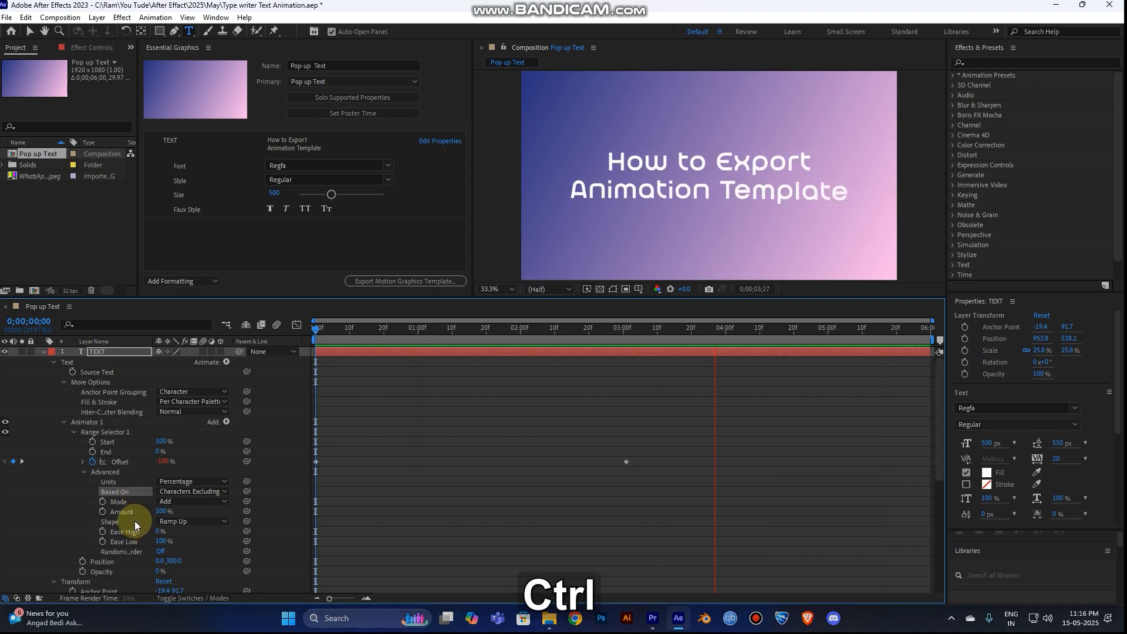
{"action": "left_click_drag", "start_coordinate": [131, 491], "coordinate": [255, 232]}
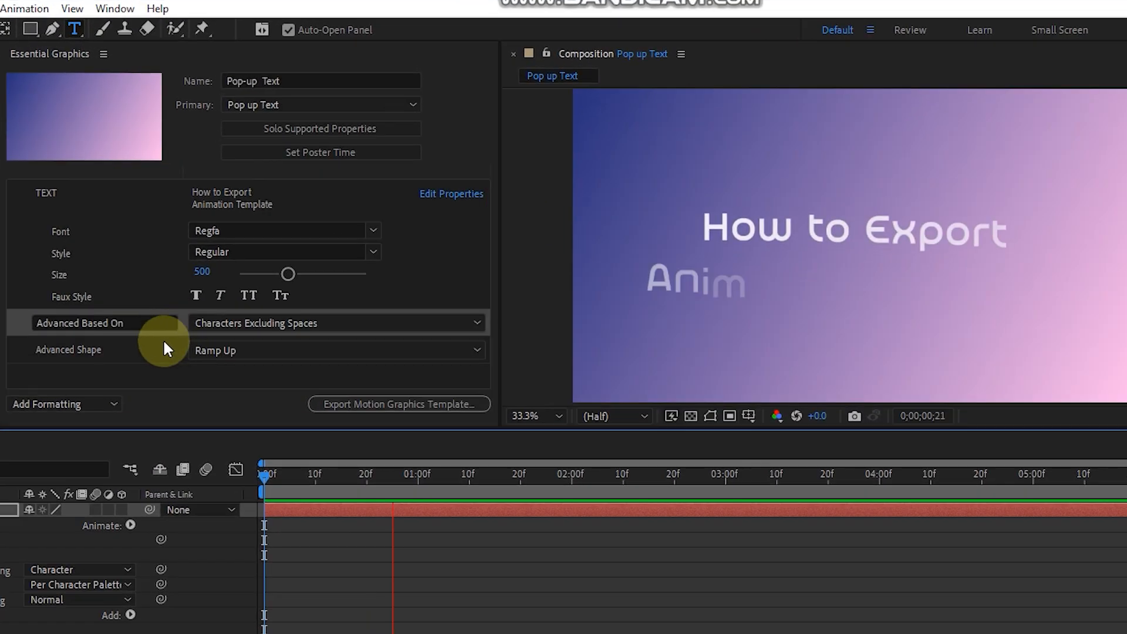
Try Advanced Based On with Characters and preview the animation from the start
{"action": "left_click", "coordinate": [275, 320]}
{"action": "left_click", "coordinate": [262, 342]}
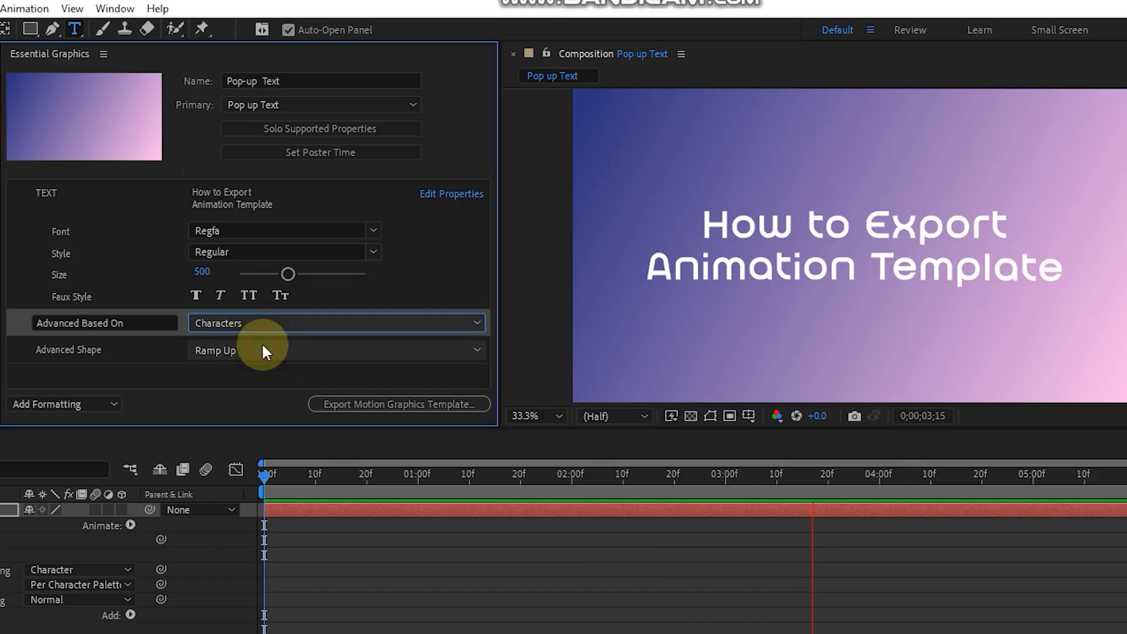
{"action": "left_click", "coordinate": [264, 478]}
{"action": "key", "text": "space"}
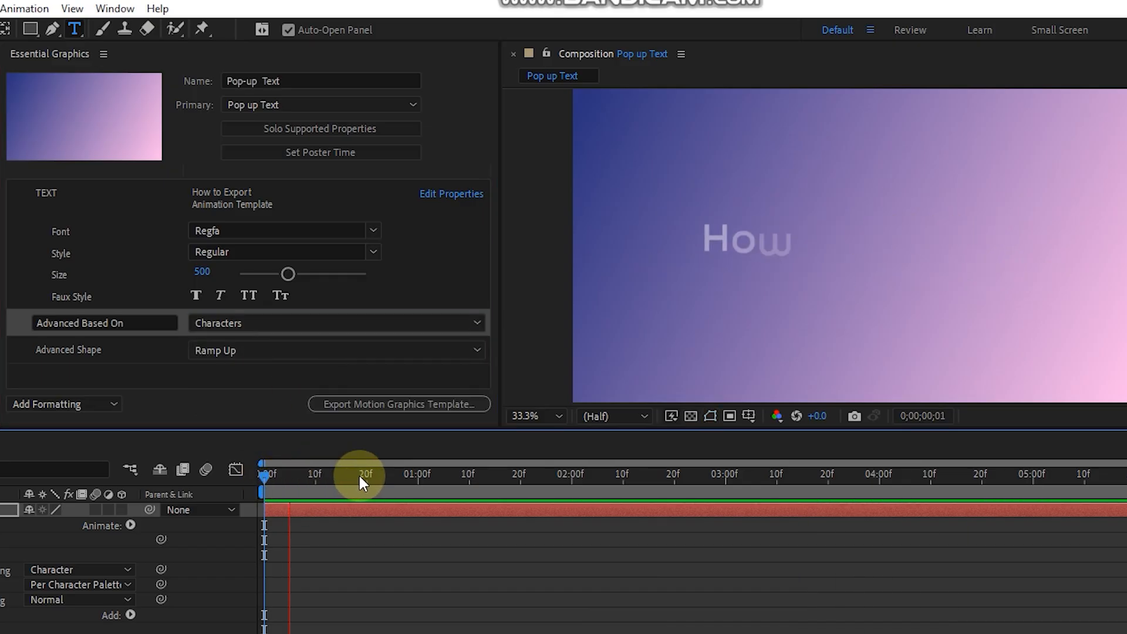
{"action": "key", "text": "space"}
Try Advanced Based On with Words and preview the animation from the start
{"action": "left_click", "coordinate": [241, 327]}
{"action": "left_click", "coordinate": [250, 382]}
{"action": "left_click", "coordinate": [262, 475]}
{"action": "key", "text": "space"}
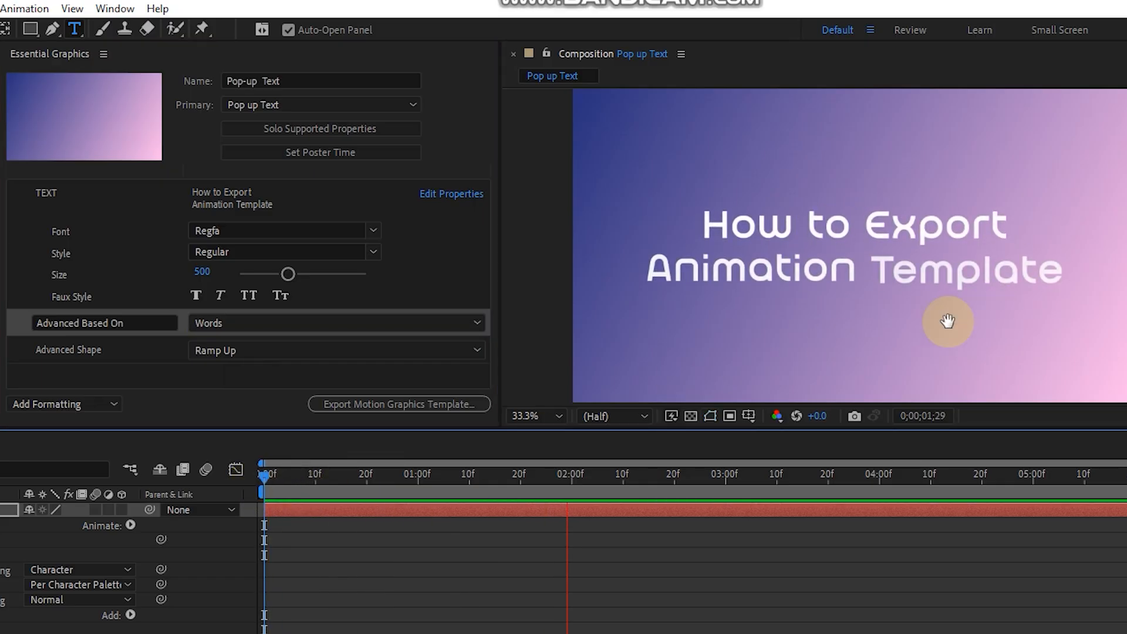
{"action": "key", "text": "space"}
Set Advanced Based On to Lines and preview the animation from the start
{"action": "left_click", "coordinate": [228, 325]}
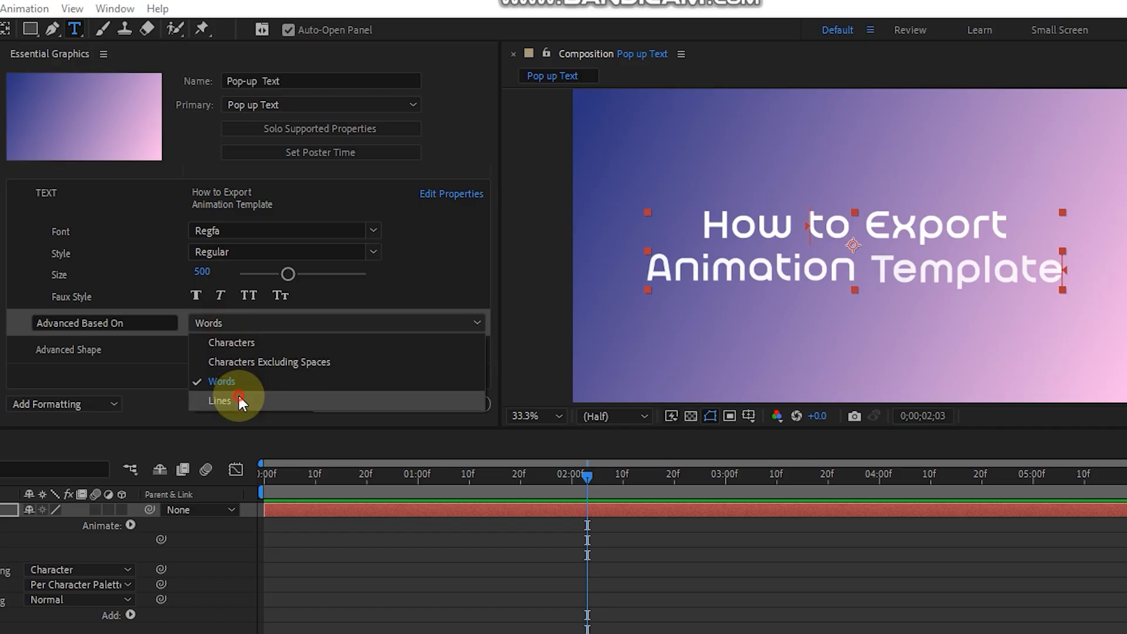
{"action": "left_click", "coordinate": [238, 394]}
{"action": "left_click", "coordinate": [266, 475]}
{"action": "key", "text": "space"}
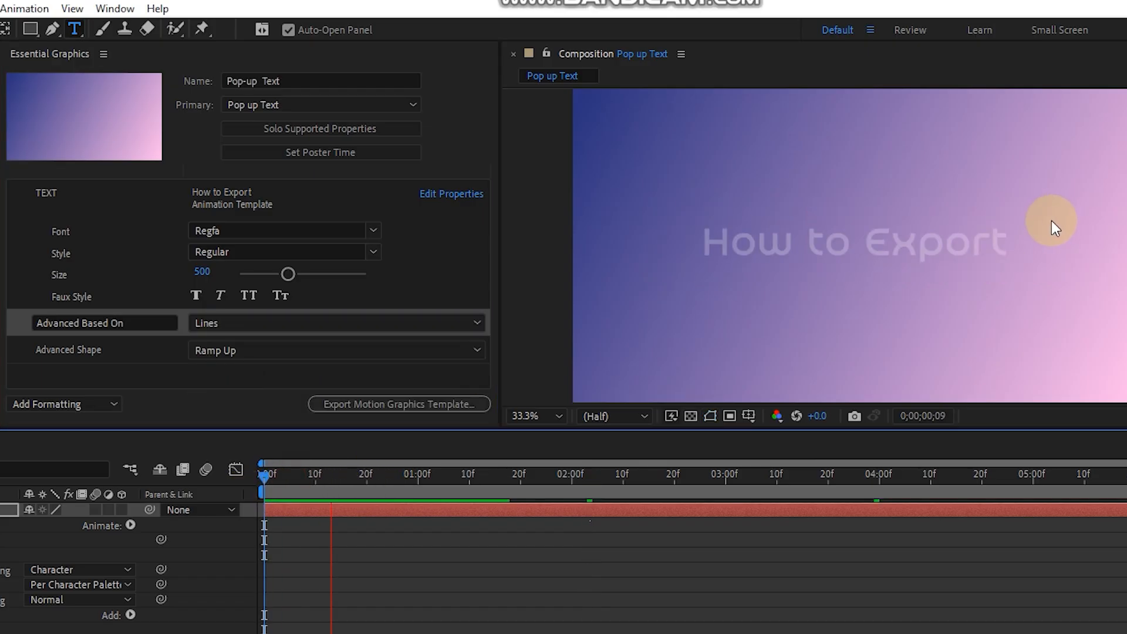
{"action": "key", "text": "space"}
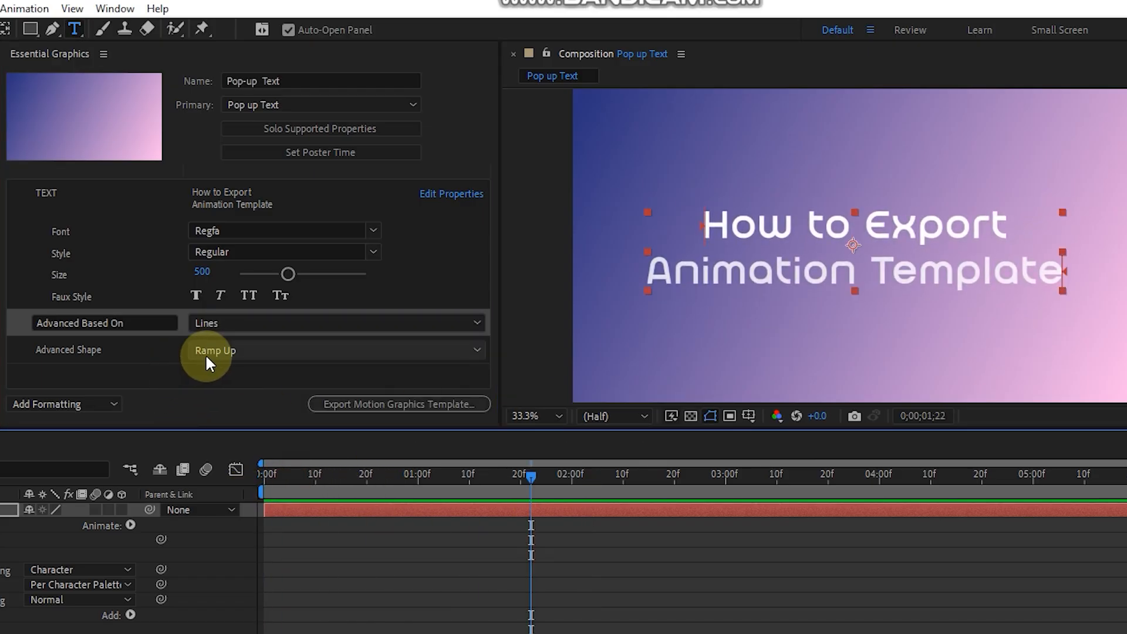
Try Advanced Shape with Square and scrub through the first second of the animation
{"action": "left_click", "coordinate": [209, 354]}
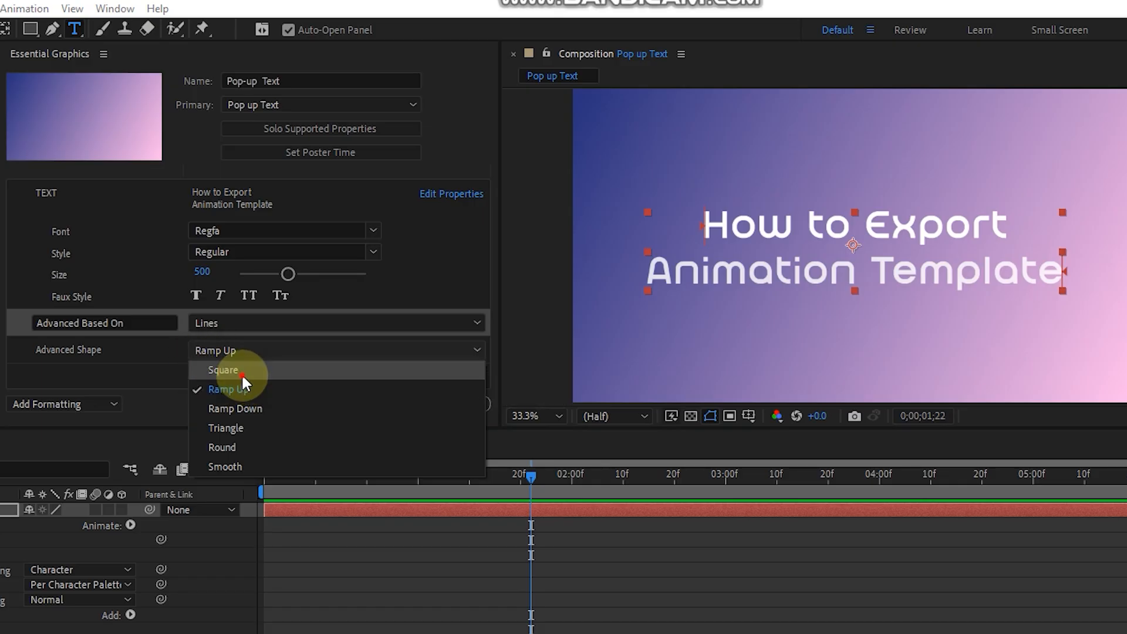
{"action": "left_click", "coordinate": [241, 370]}
{"action": "left_click", "coordinate": [260, 492]}
{"action": "left_click_drag", "start_coordinate": [258, 488], "coordinate": [416, 484]}
Switch Advanced Shape from Square back to Ramp Up and return the playhead to the start
{"action": "left_click", "coordinate": [216, 353]}
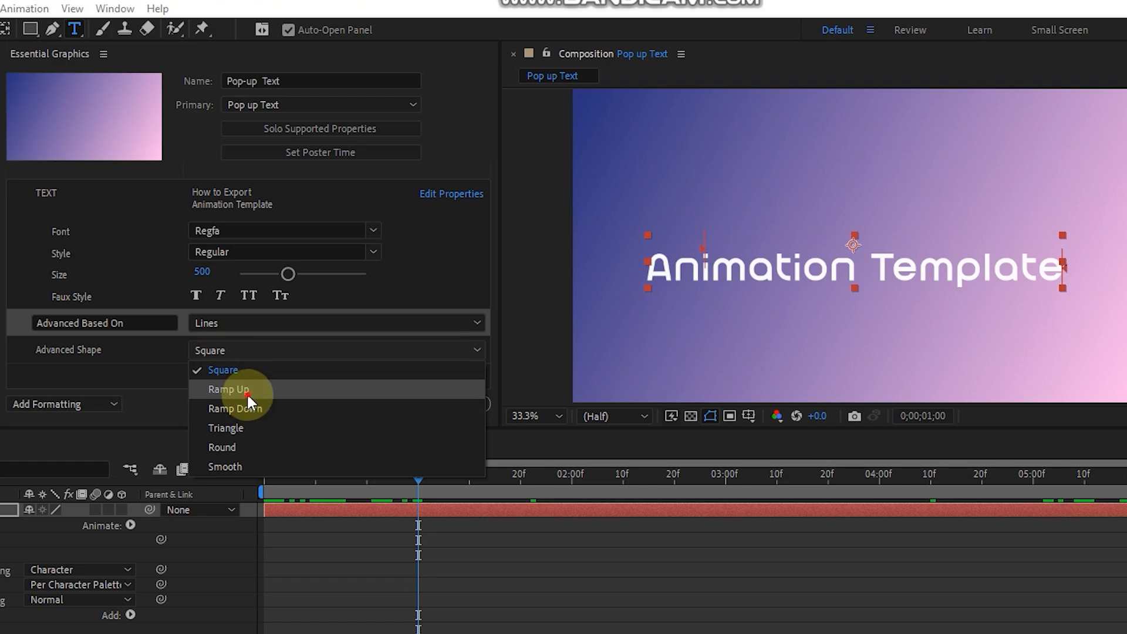
{"action": "left_click", "coordinate": [247, 390]}
{"action": "left_click", "coordinate": [258, 485]}
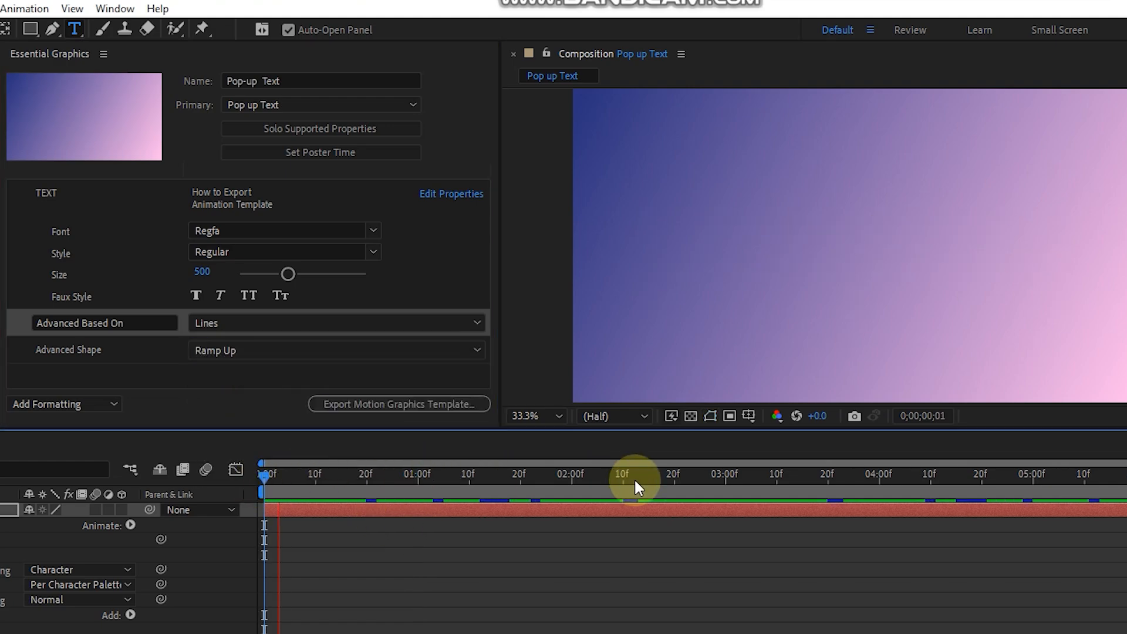
Try Advanced Shape with Triangle and play the animation from the start
{"action": "left_click", "coordinate": [270, 350]}
{"action": "left_click", "coordinate": [270, 422]}
{"action": "left_click_drag", "start_coordinate": [300, 476], "coordinate": [236, 493]}
{"action": "key", "text": "space"}
Set Advanced Shape to Ramp Up and preview the line-by-line animation from the start
{"action": "left_click", "coordinate": [222, 355]}
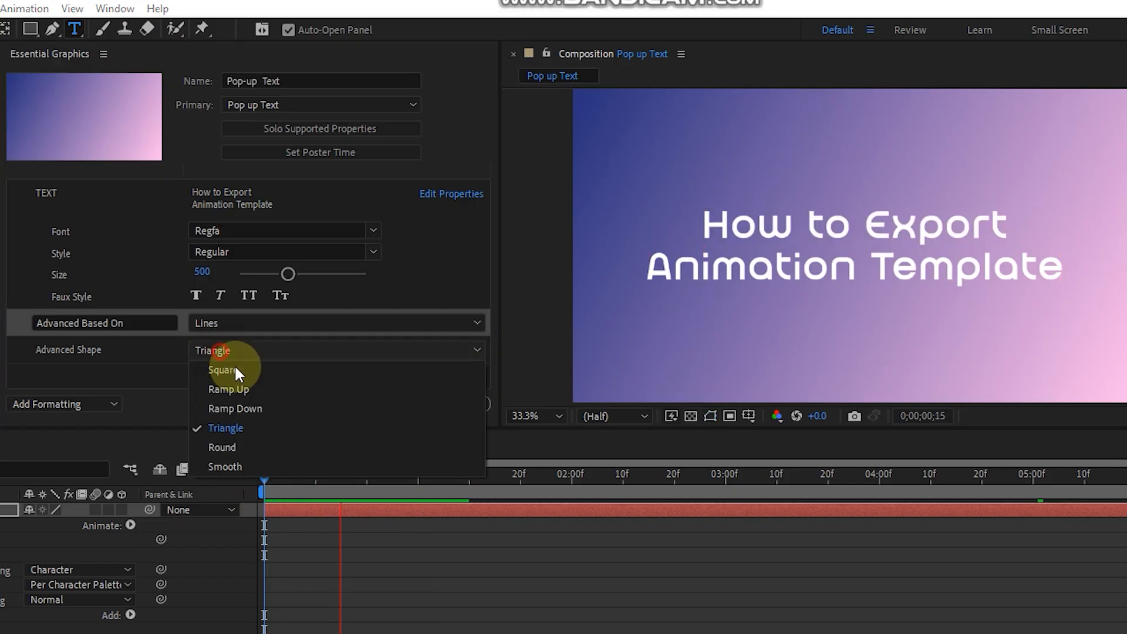
{"action": "left_click", "coordinate": [264, 387]}
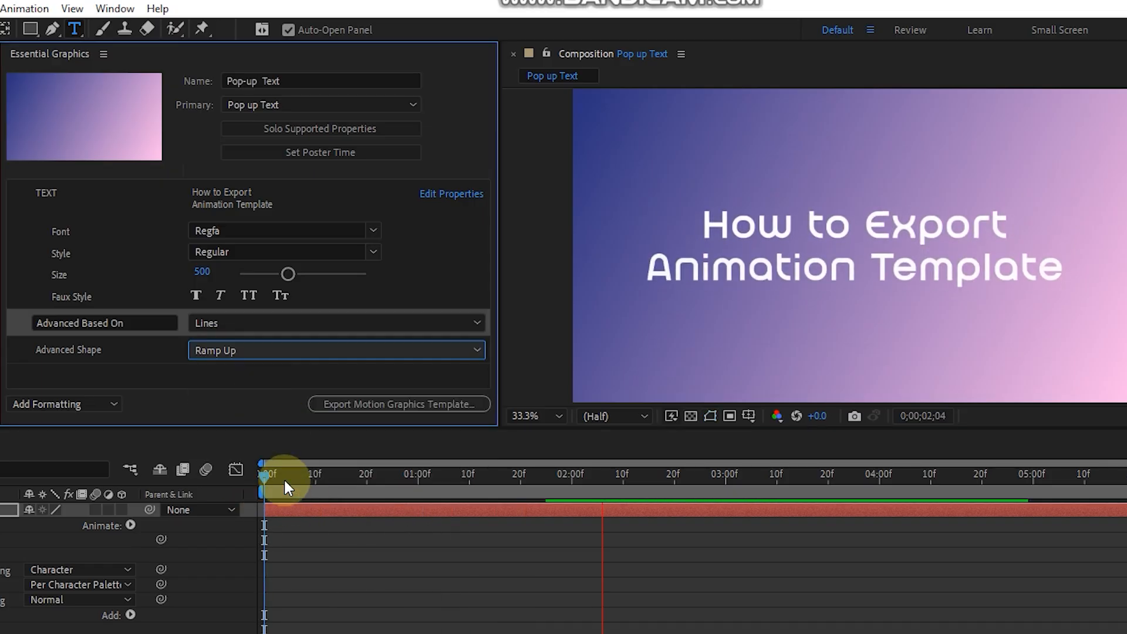
{"action": "left_click", "coordinate": [257, 480]}
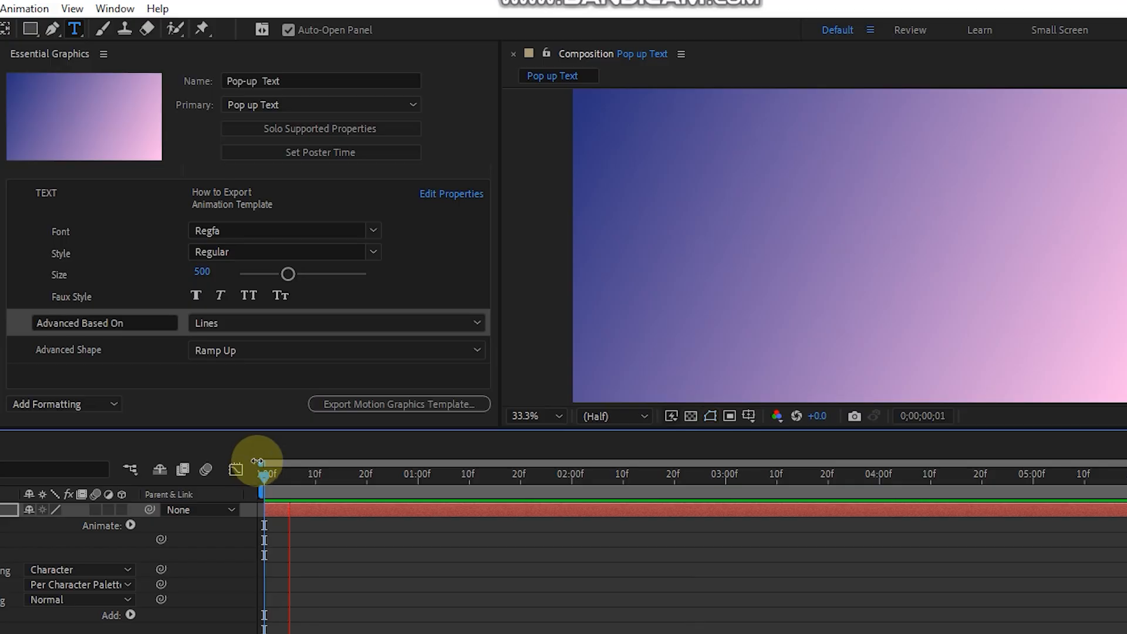
{"action": "key", "text": "space"}
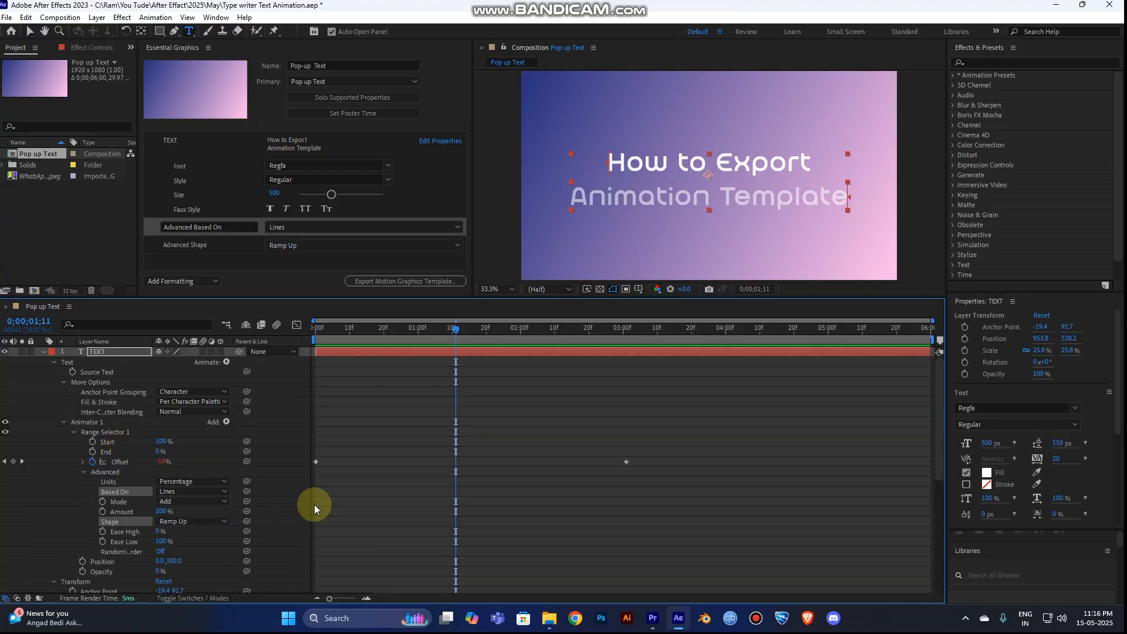
Add Animator 1's Position and Opacity properties together to the Essential Graphics template
{"action": "left_click", "coordinate": [118, 563]}
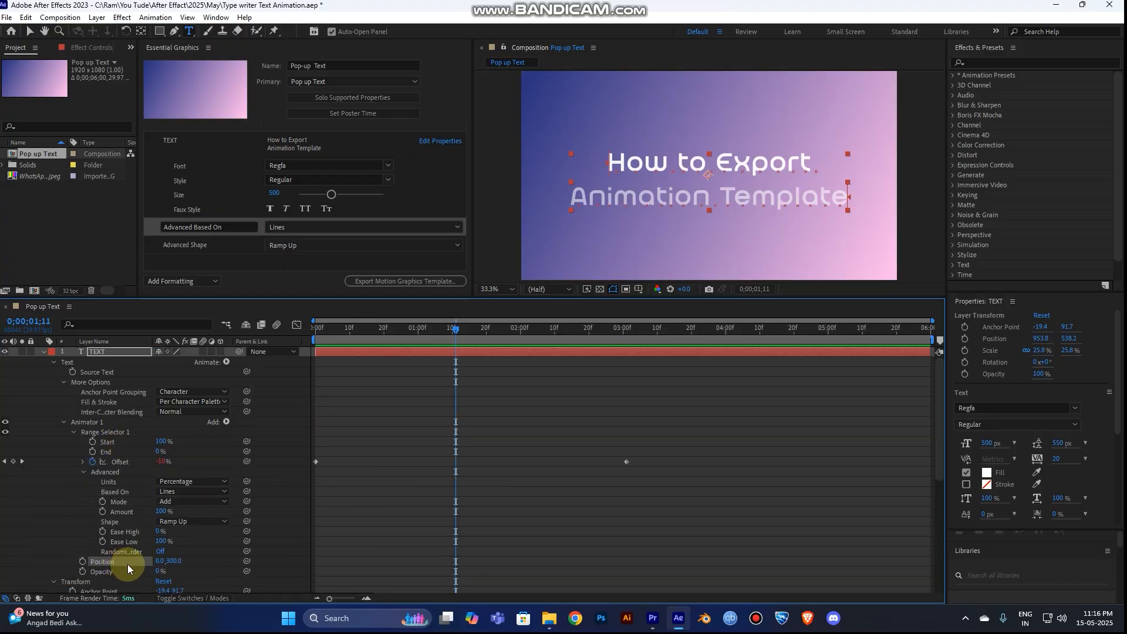
{"action": "left_click", "coordinate": [127, 570], "text": "shift"}
{"action": "left_click_drag", "start_coordinate": [127, 564], "coordinate": [290, 261]}
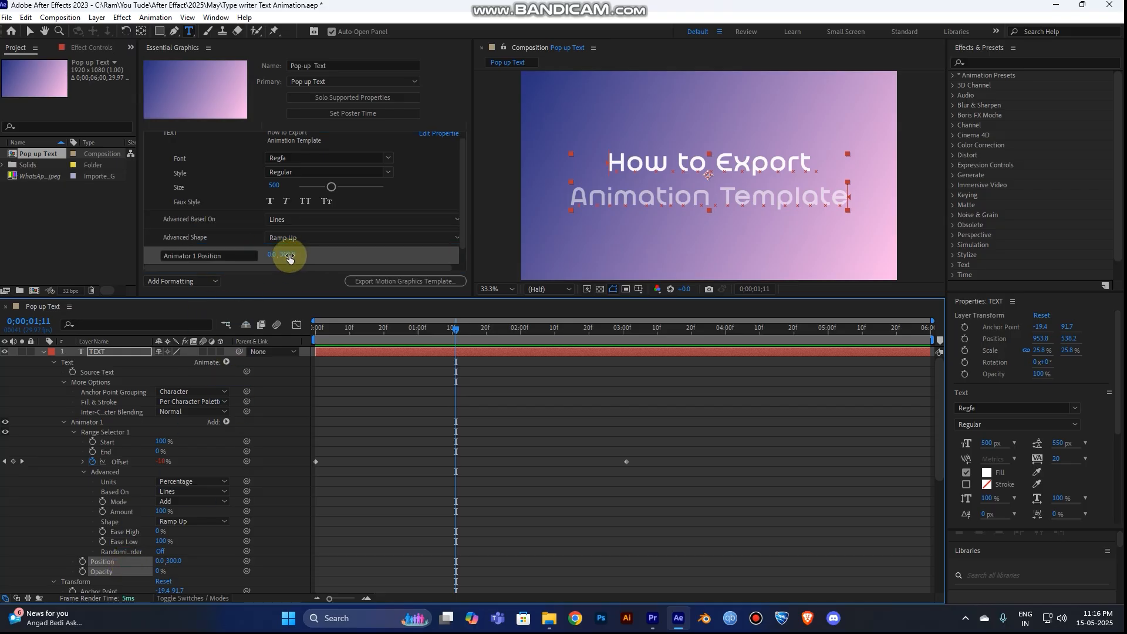
Test the Animator 1 Position and Opacity controls in the template, restoring each to its original value
{"action": "left_click_drag", "start_coordinate": [463, 199], "coordinate": [463, 223]}
{"action": "left_click_drag", "start_coordinate": [291, 234], "coordinate": [390, 231]}
{"action": "key", "text": "ctrl+z"}
{"action": "left_click_drag", "start_coordinate": [310, 256], "coordinate": [365, 262]}
{"action": "left_click_drag", "start_coordinate": [375, 251], "coordinate": [264, 252]}
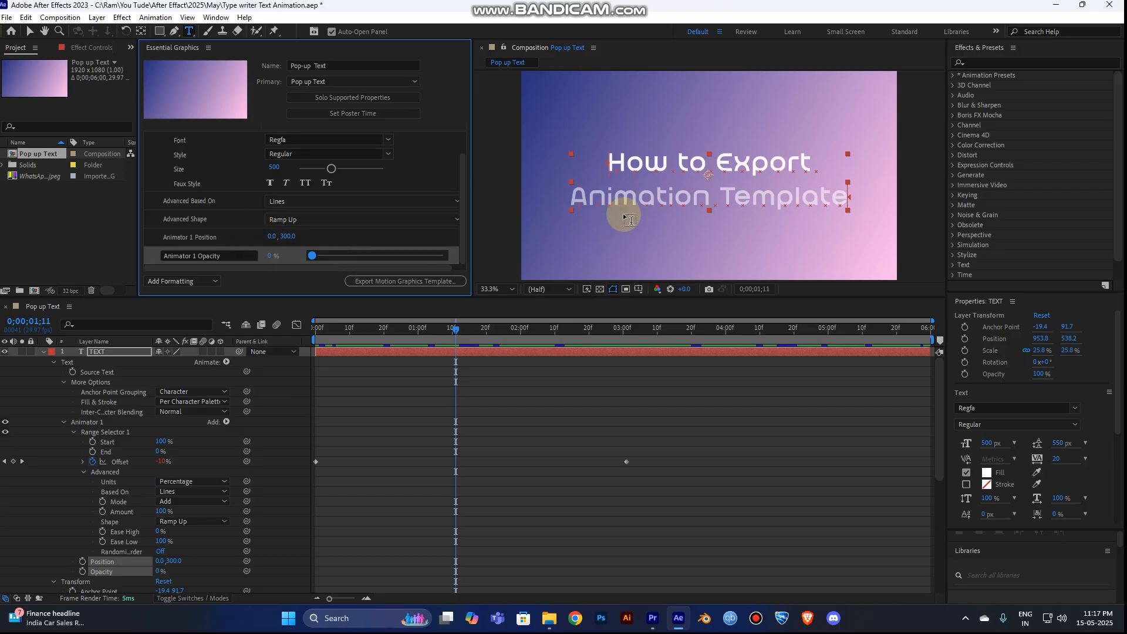
Scrub the playhead back to 0;00;00;01 to check the beginning of the text animation
{"action": "left_click_drag", "start_coordinate": [456, 329], "coordinate": [319, 329]}
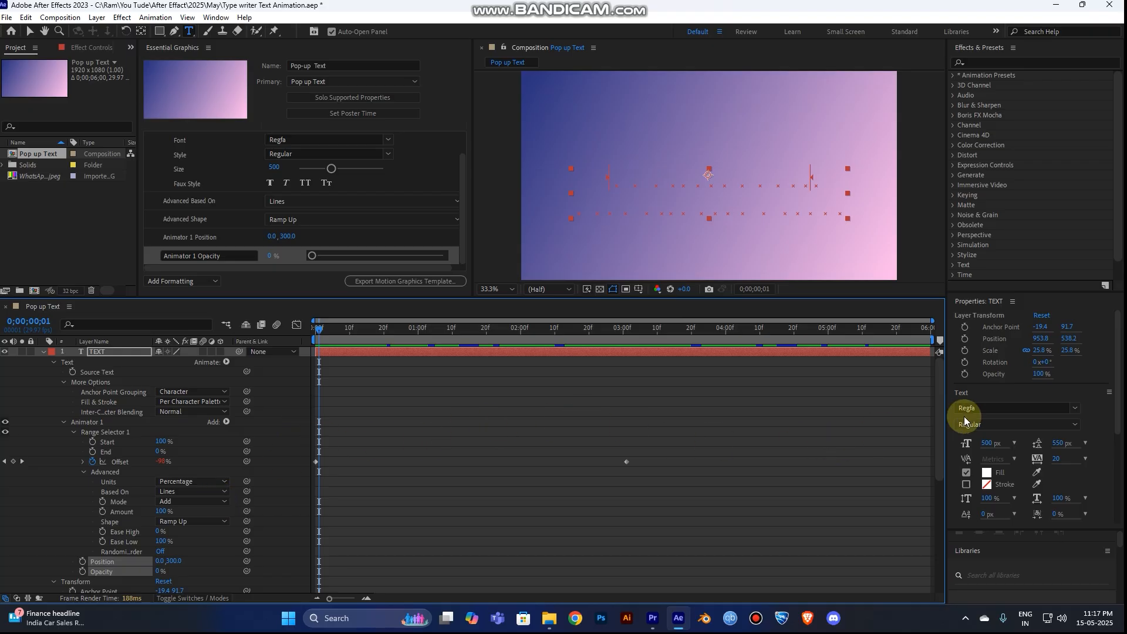
Add the TEXT layer's transform Position and Scale properties together at the beginning of the Essential Graphics template's control list
{"action": "scroll", "coordinate": [933, 463], "scroll_direction": "down", "scroll_amount": 4}
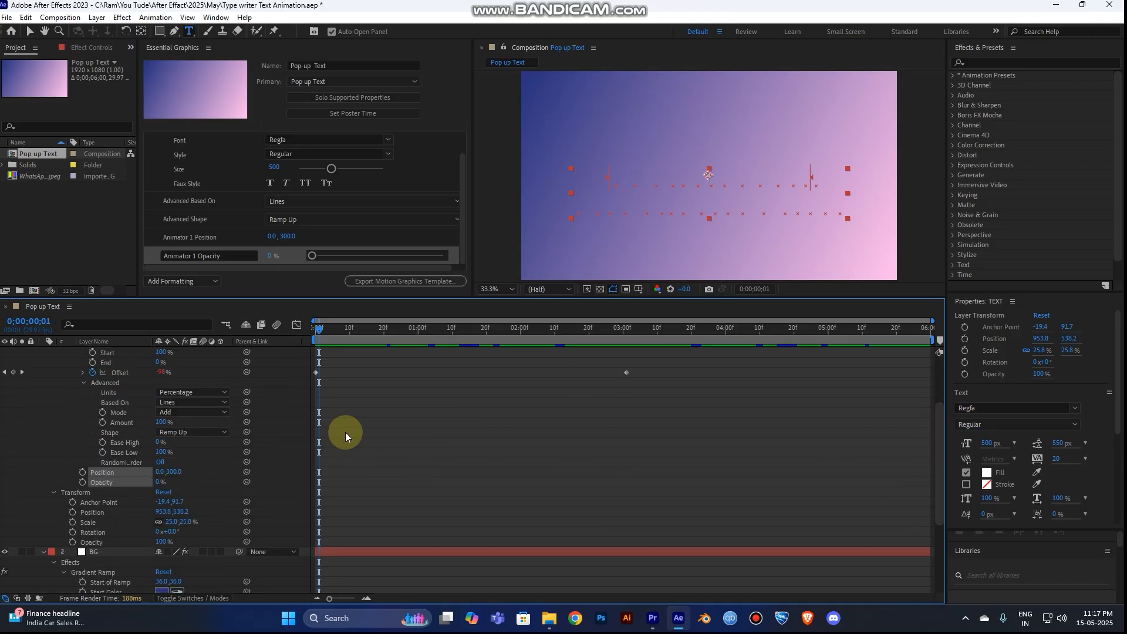
{"action": "left_click", "coordinate": [104, 523]}
{"action": "left_click", "coordinate": [112, 513], "text": "shift"}
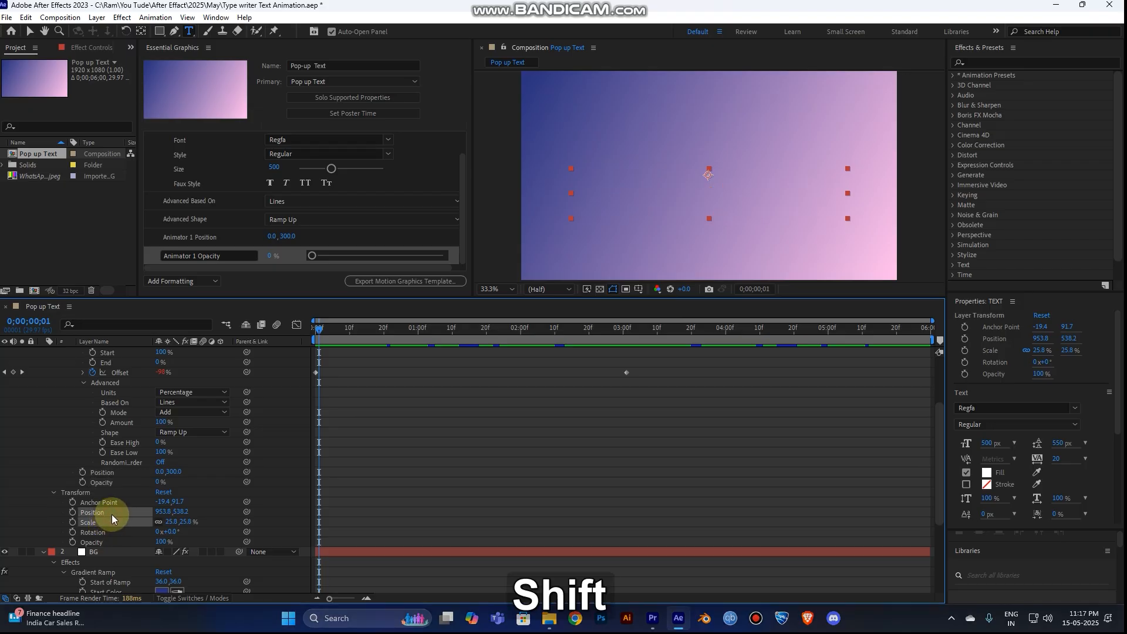
{"action": "left_click_drag", "start_coordinate": [111, 513], "coordinate": [199, 129]}
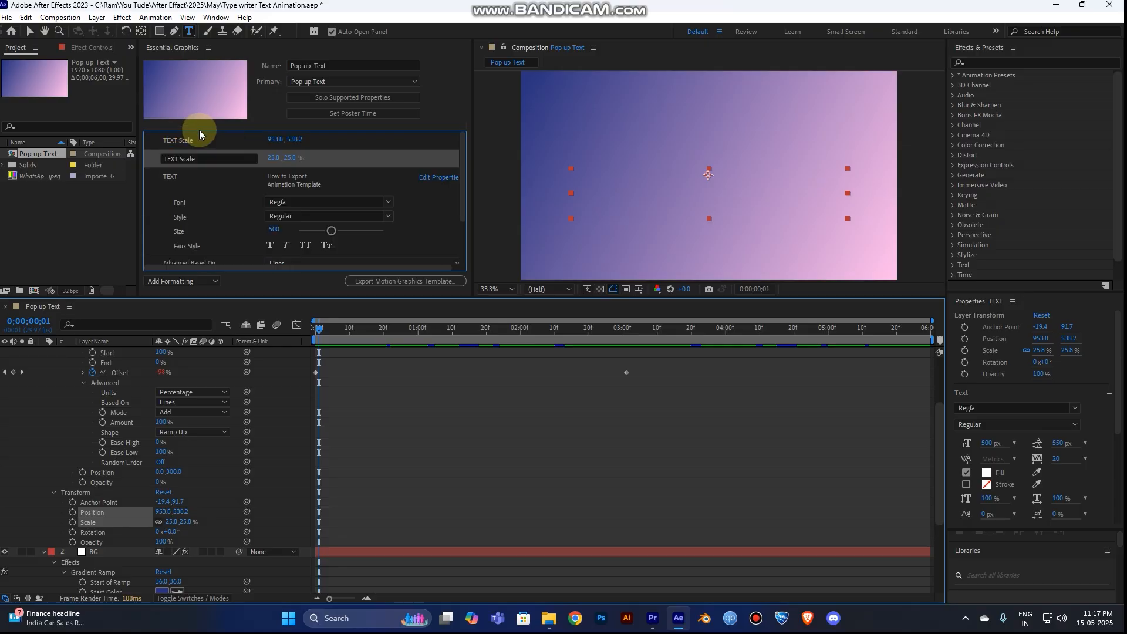
Test the TEXT Position control, then the TEXT Scale control at 0;00;01;04, undoing each change
{"action": "left_click_drag", "start_coordinate": [276, 139], "coordinate": [297, 180]}
{"action": "key", "text": "ctrl+z"}
{"action": "left_click", "coordinate": [433, 336]}
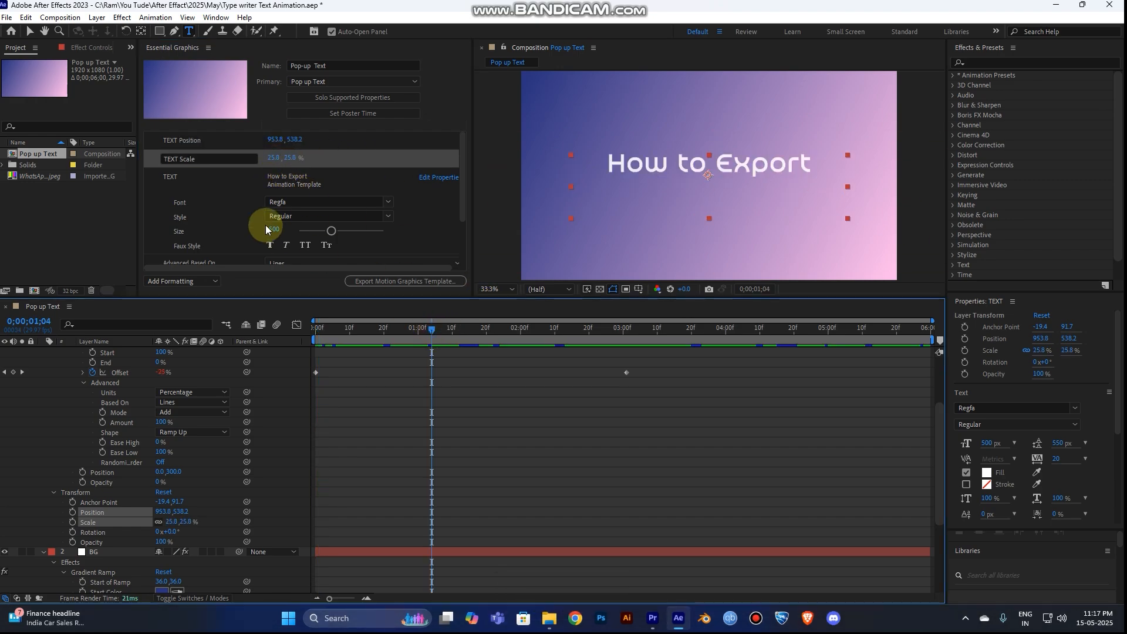
{"action": "left_click_drag", "start_coordinate": [274, 162], "coordinate": [276, 159]}
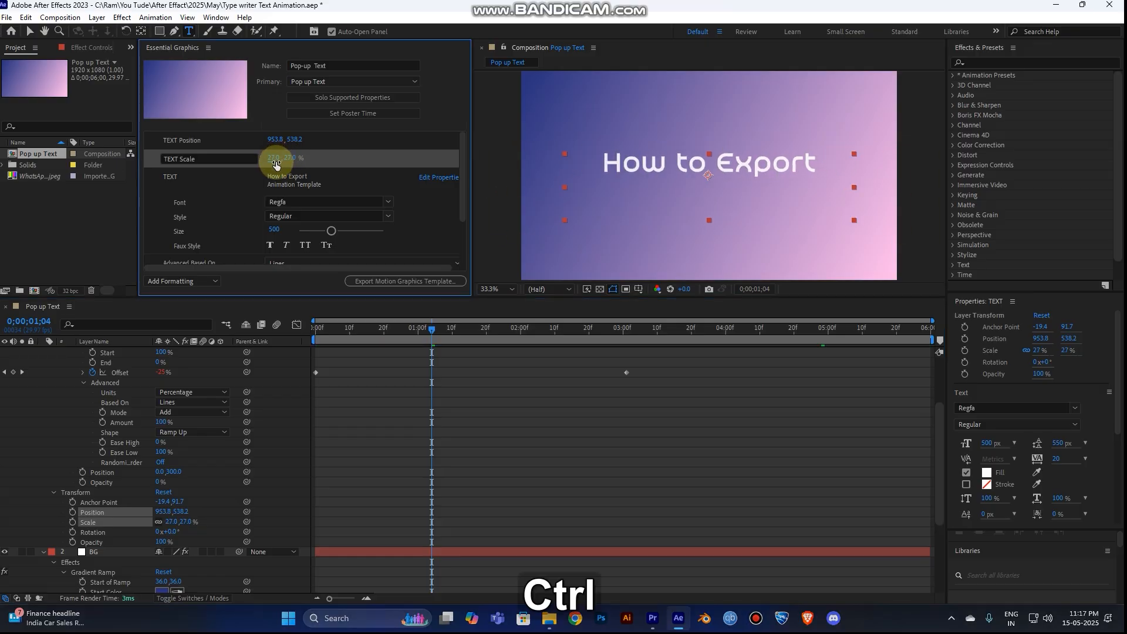
{"action": "key", "text": "ctrl+z"}
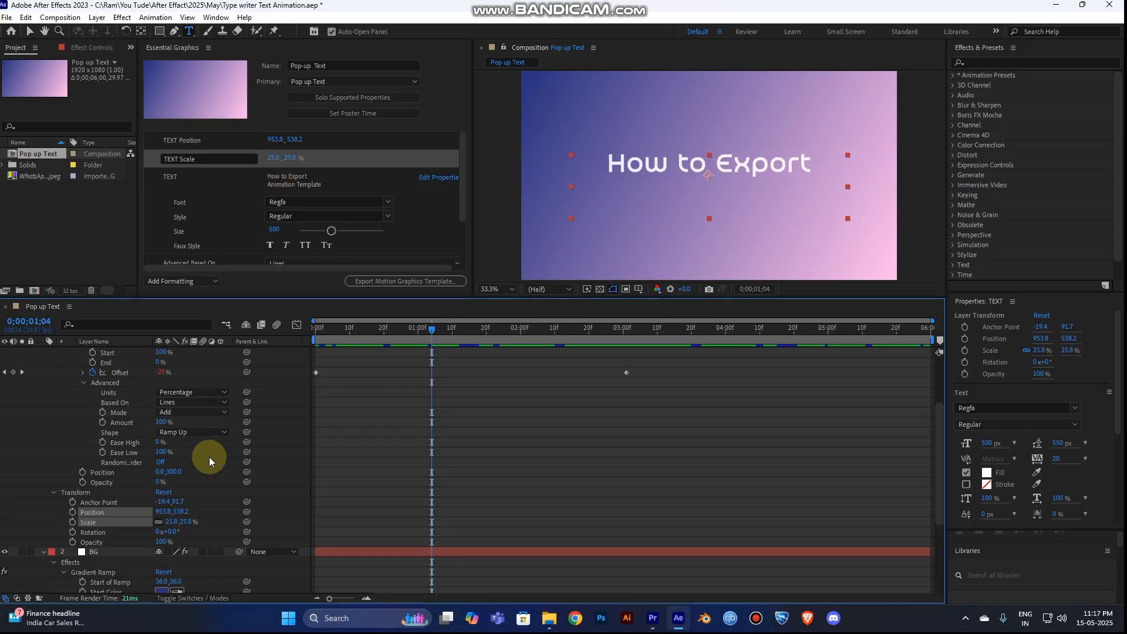
Show the BG layer's Gradient Ramp with widened effect controls, and select its properties from Start of Ramp through End Color
{"action": "scroll", "coordinate": [246, 459], "scroll_direction": "down", "scroll_amount": 4}
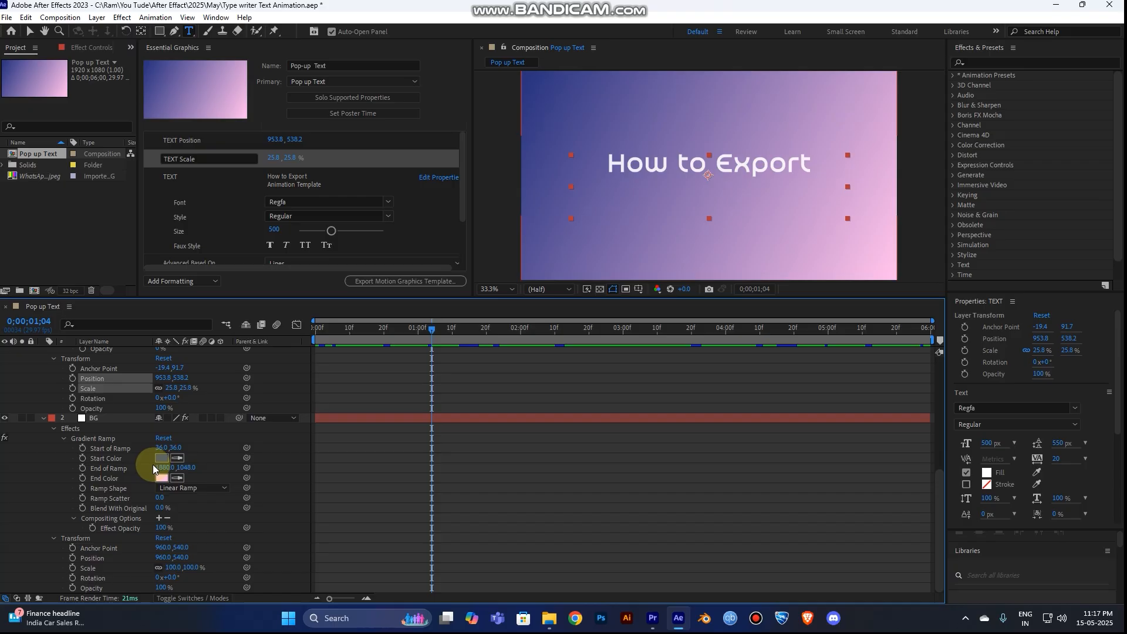
{"action": "left_click", "coordinate": [128, 449]}
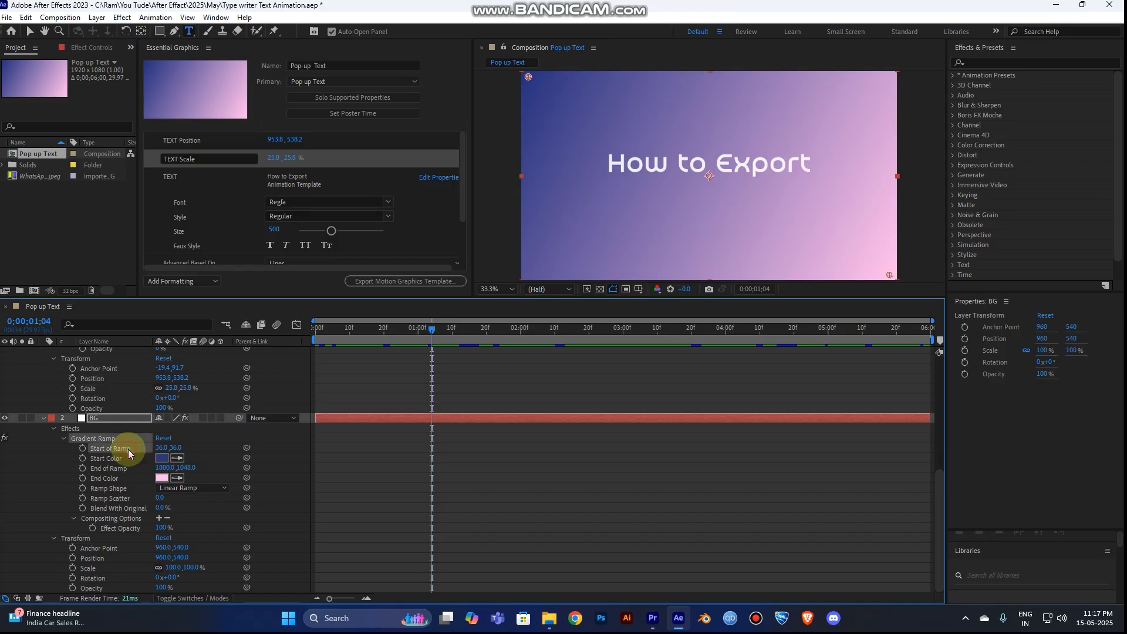
{"action": "left_click", "coordinate": [132, 458]}
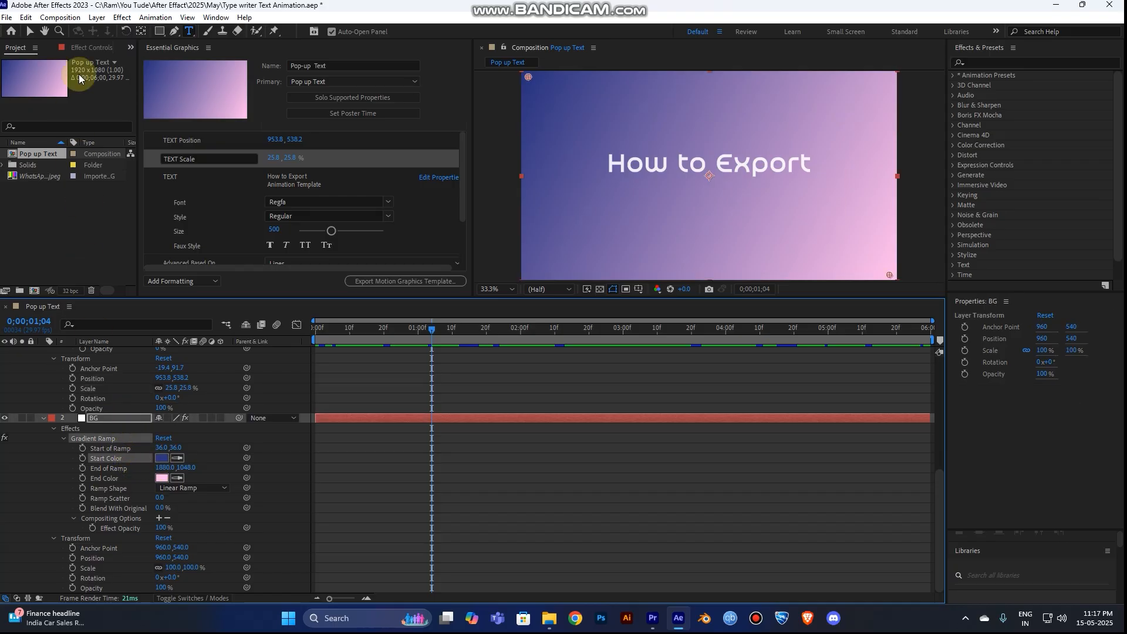
{"action": "left_click", "coordinate": [91, 47]}
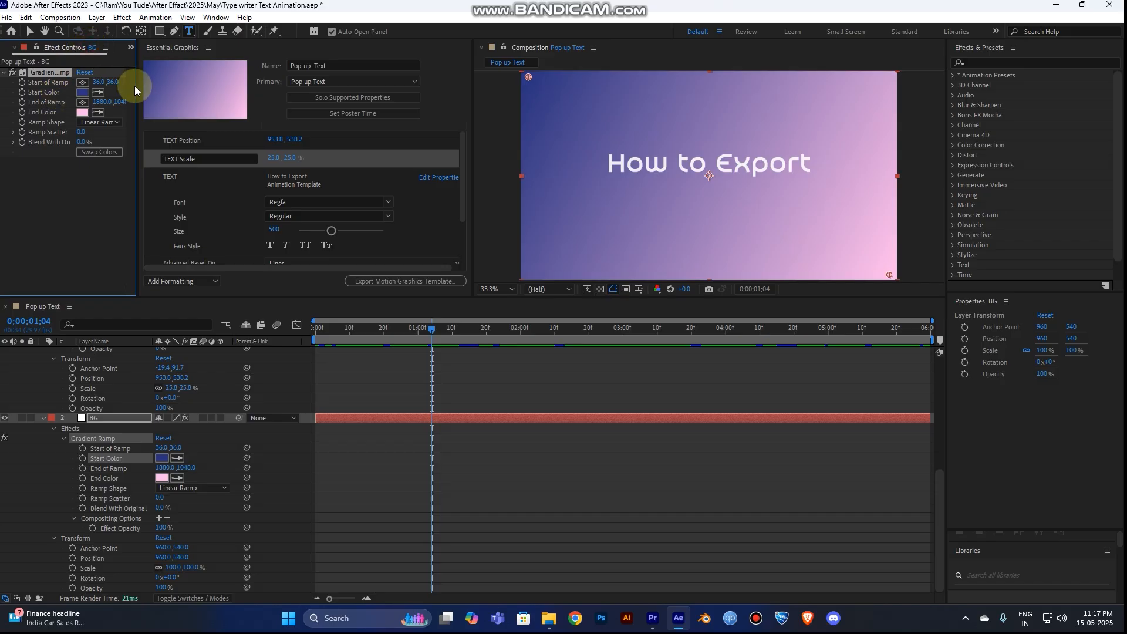
{"action": "left_click_drag", "start_coordinate": [136, 89], "coordinate": [165, 92]}
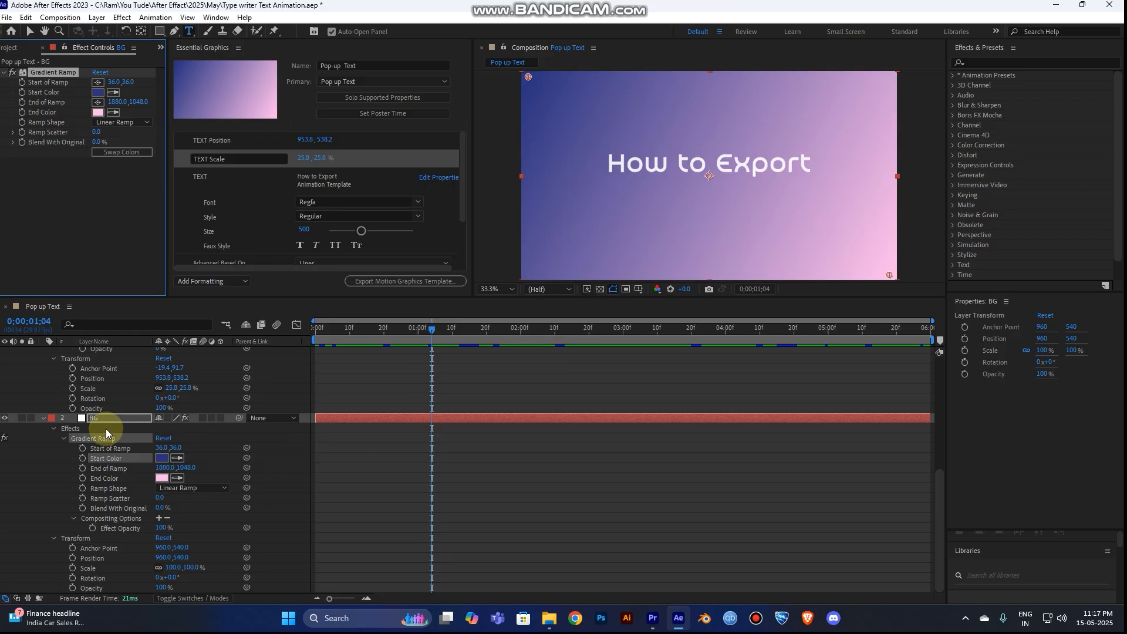
{"action": "left_click", "coordinate": [135, 452]}
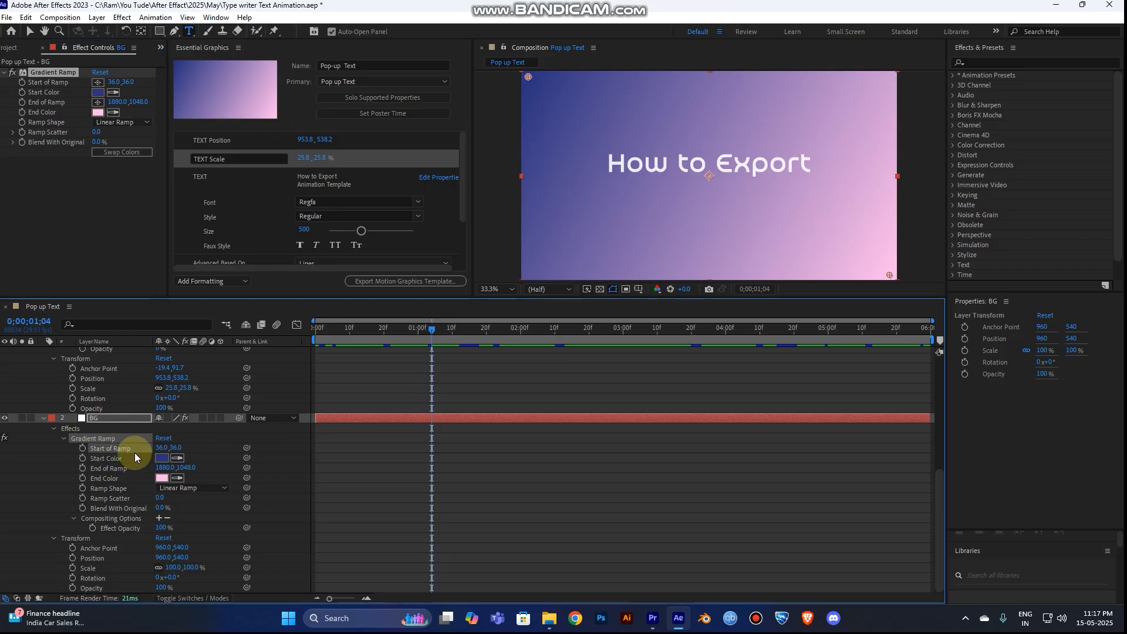
{"action": "left_click", "coordinate": [134, 479], "text": "shift"}
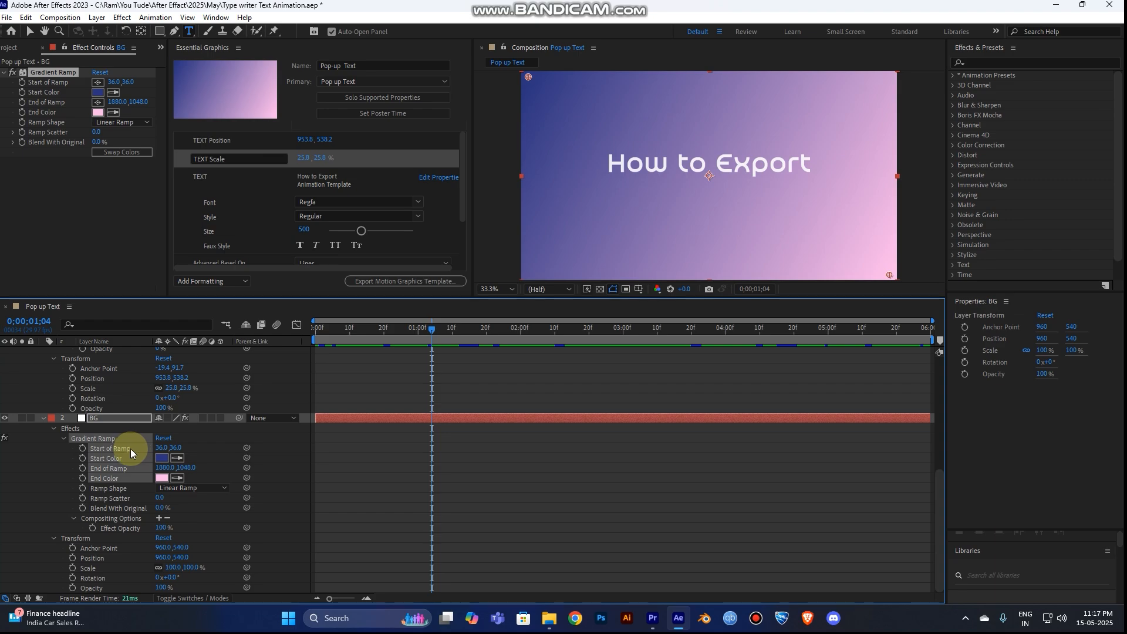
{"action": "left_click_drag", "start_coordinate": [128, 450], "coordinate": [262, 234]}
{"action": "scroll", "coordinate": [393, 235], "scroll_direction": "down", "scroll_amount": 3}
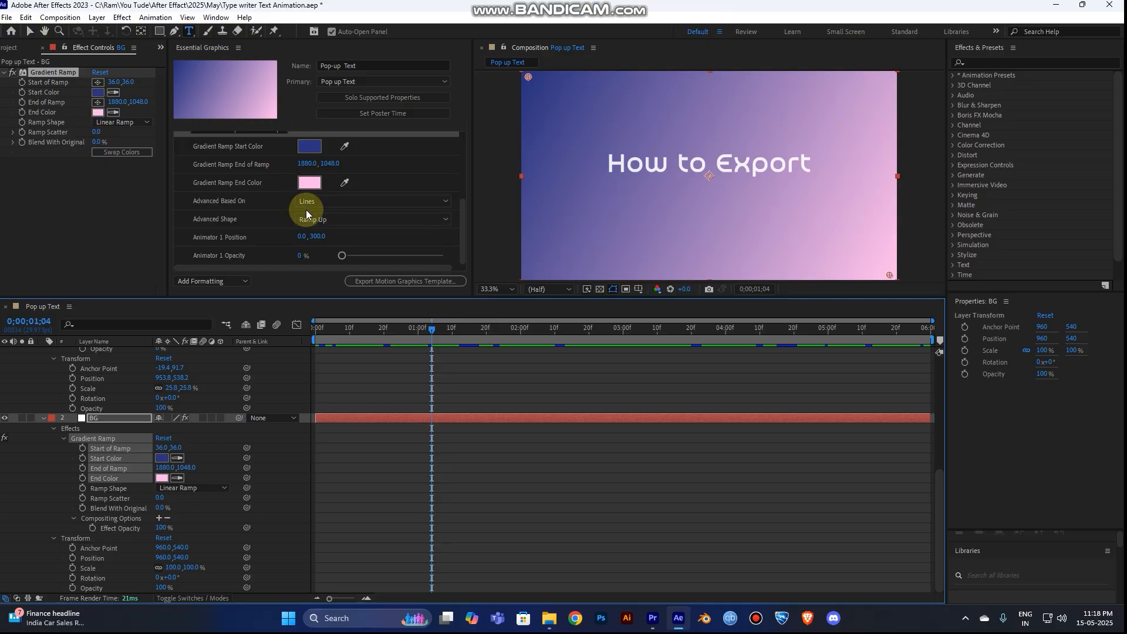
{"action": "key", "text": "ctrl+z"}
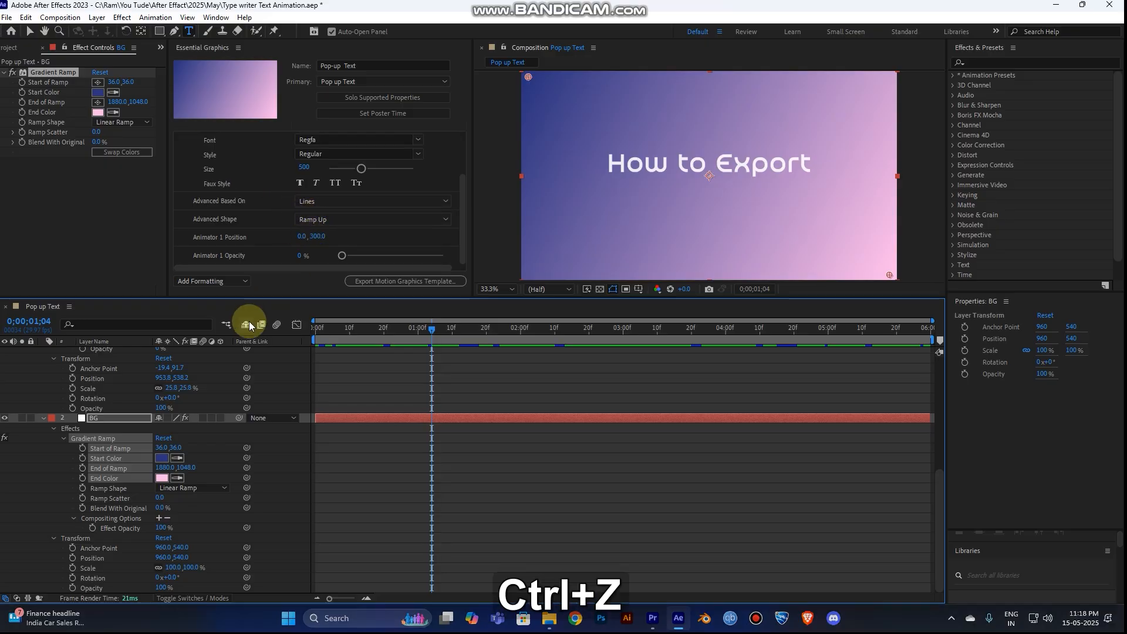
Add the Gradient Ramp's Start of Ramp, Start Color, End of Ramp and End Color to the template, below Animator 1 Opacity
{"action": "left_click", "coordinate": [464, 216]}
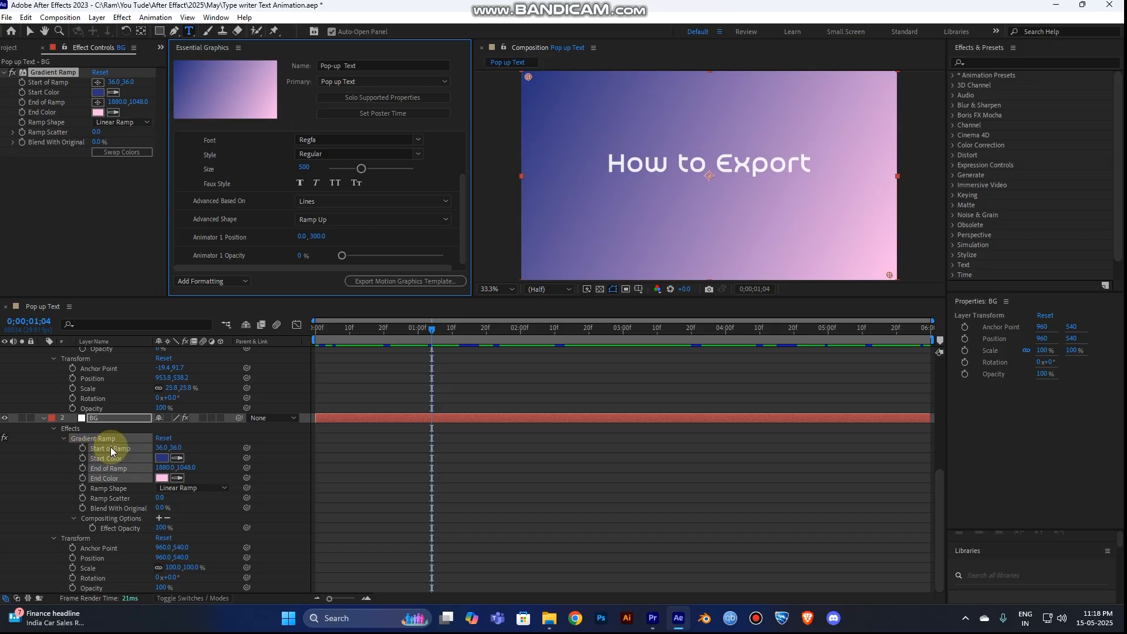
{"action": "left_click_drag", "start_coordinate": [115, 448], "coordinate": [271, 263]}
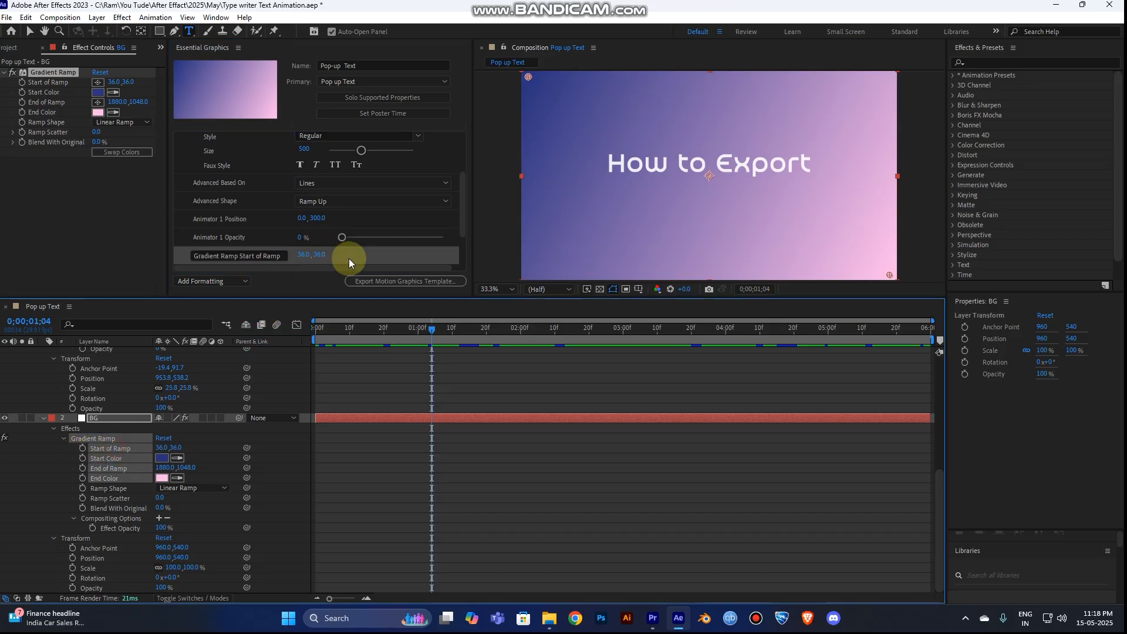
{"action": "left_click_drag", "start_coordinate": [461, 210], "coordinate": [460, 247]}
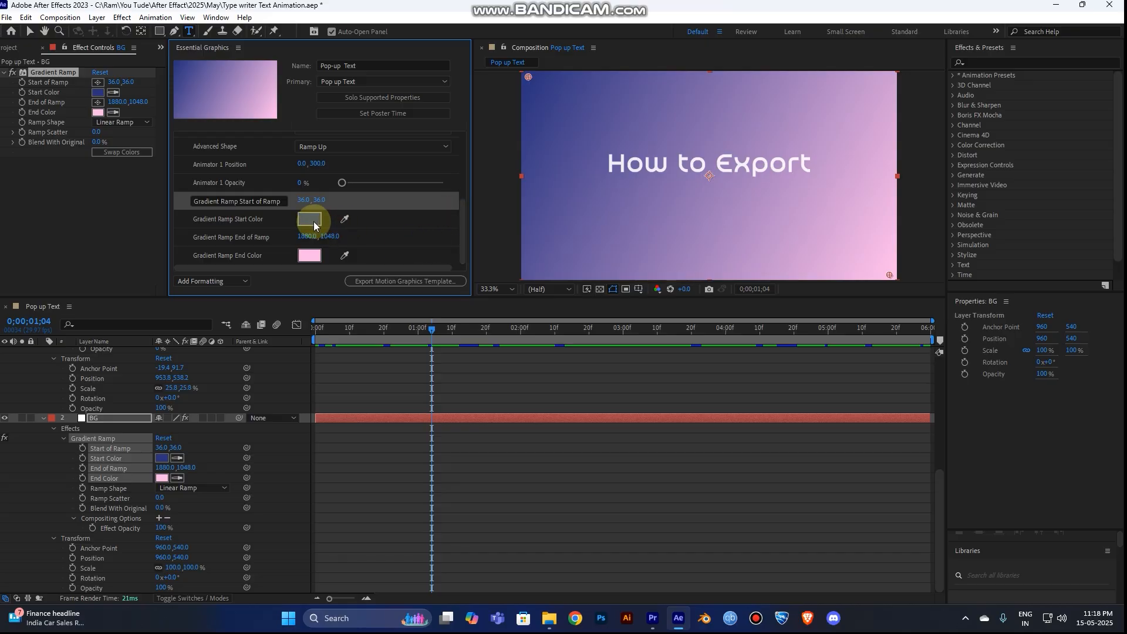
Test the template's Gradient Ramp End Color with D13BA7 and Start Color with light blue, restoring the original colors and all Gradient Ramp controls
{"action": "left_click", "coordinate": [311, 255]}
{"action": "left_click", "coordinate": [279, 295]}
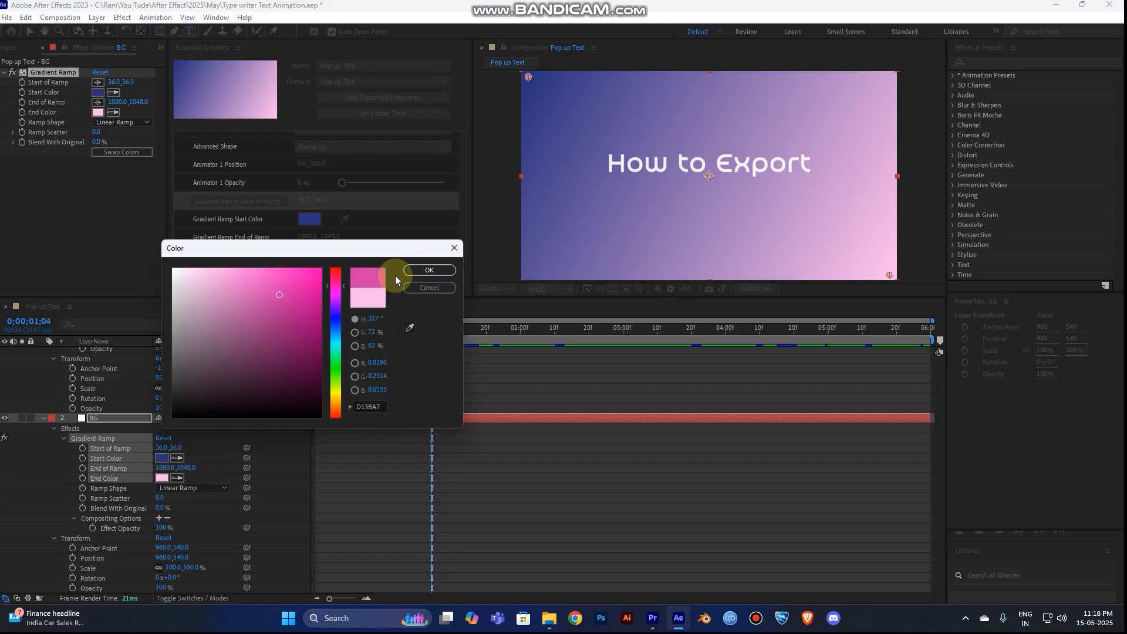
{"action": "left_click", "coordinate": [400, 270]}
{"action": "left_click", "coordinate": [309, 219]}
{"action": "left_click", "coordinate": [231, 278]}
{"action": "left_click", "coordinate": [424, 273]}
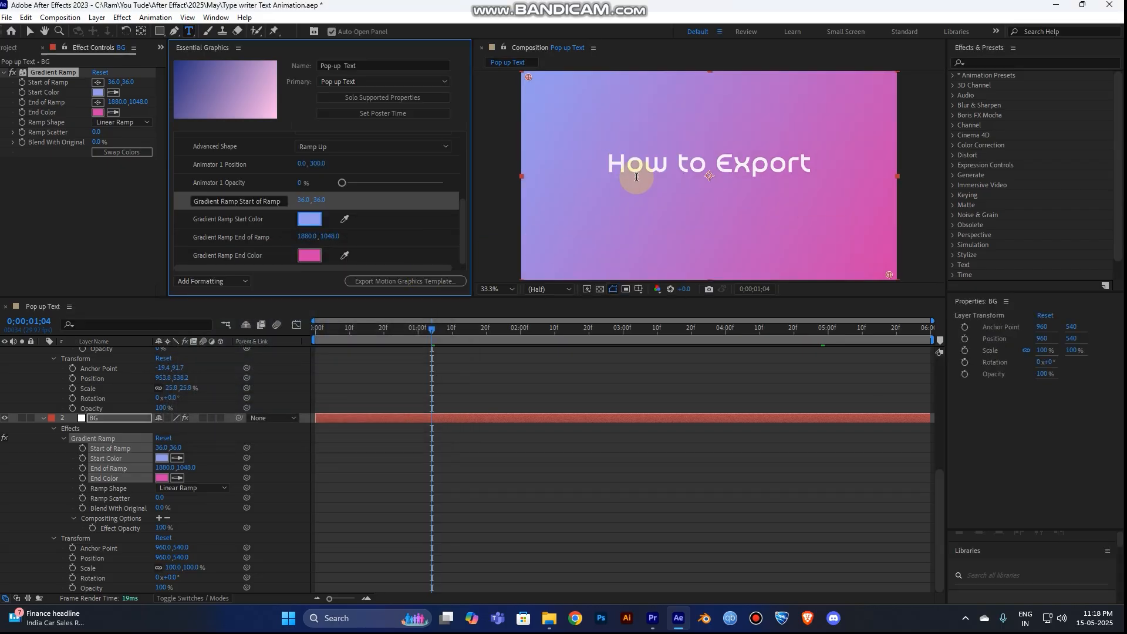
{"action": "key", "text": "ctrl+z"}
{"action": "key", "text": "ctrl+z"}
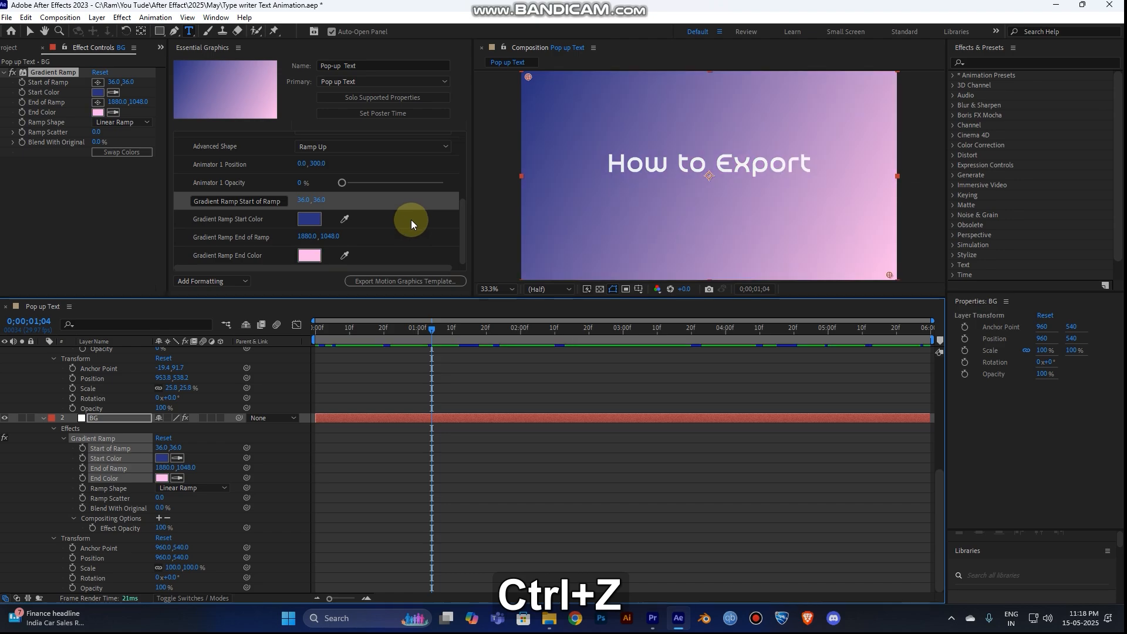
{"action": "scroll", "coordinate": [410, 220], "scroll_direction": "up", "scroll_amount": 2}
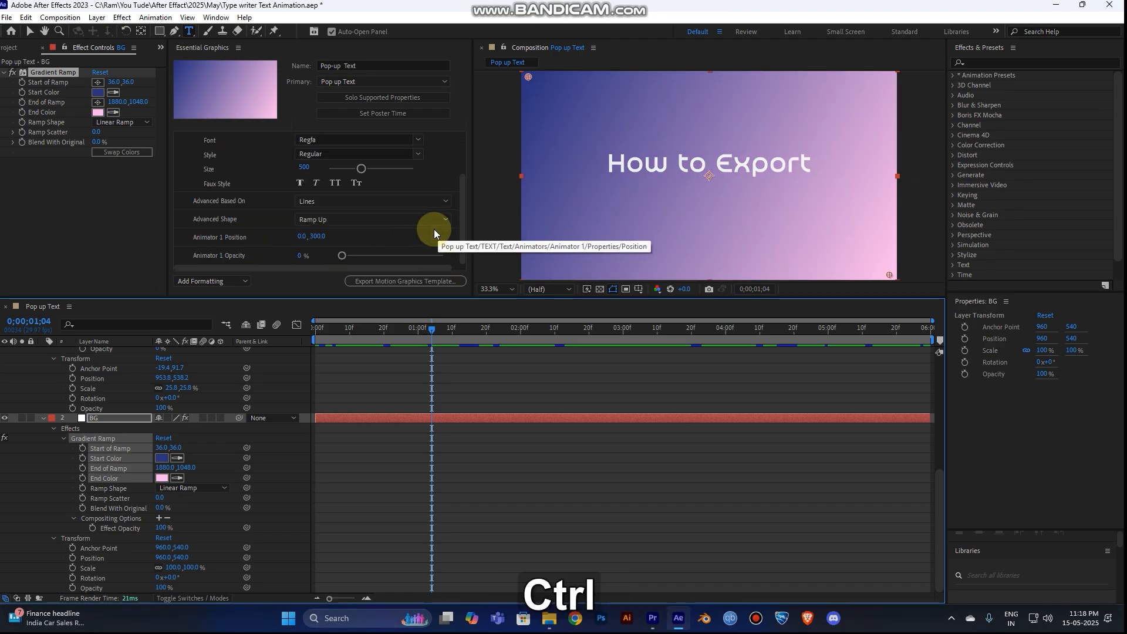
{"action": "key", "text": "ctrl+shift+z"}
{"action": "left_click_drag", "start_coordinate": [462, 213], "coordinate": [467, 258]}
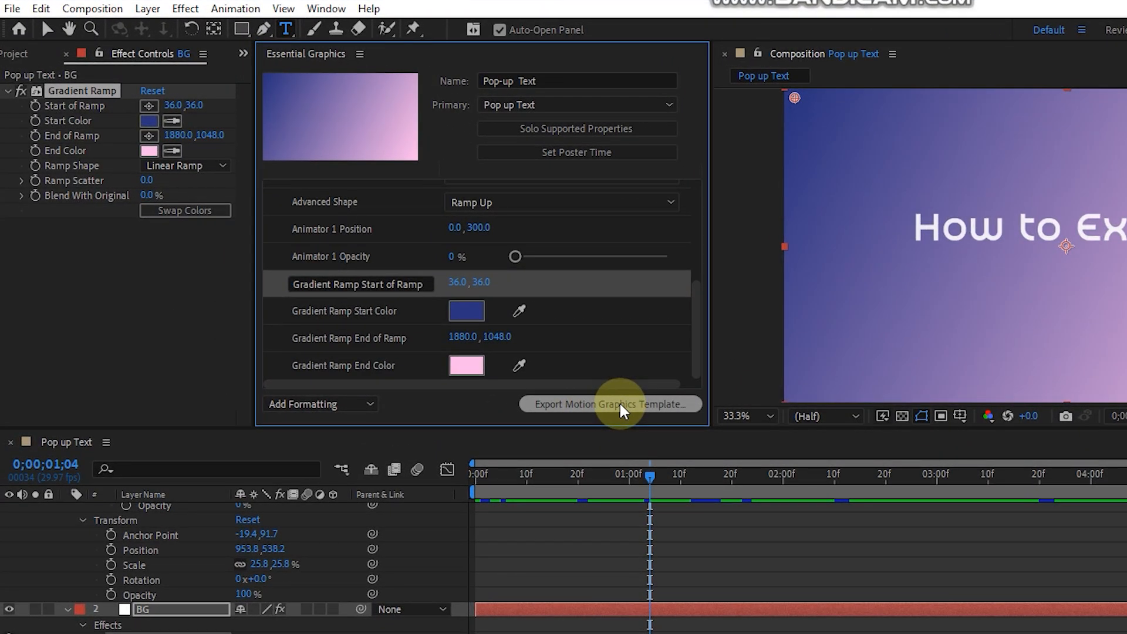
Save the project and export the template to Local Drive as "Pop-up Text" in the Essitional Motion Graphics folder, accepting the Cinema 4D renderer limitation
{"action": "left_click", "coordinate": [619, 402]}
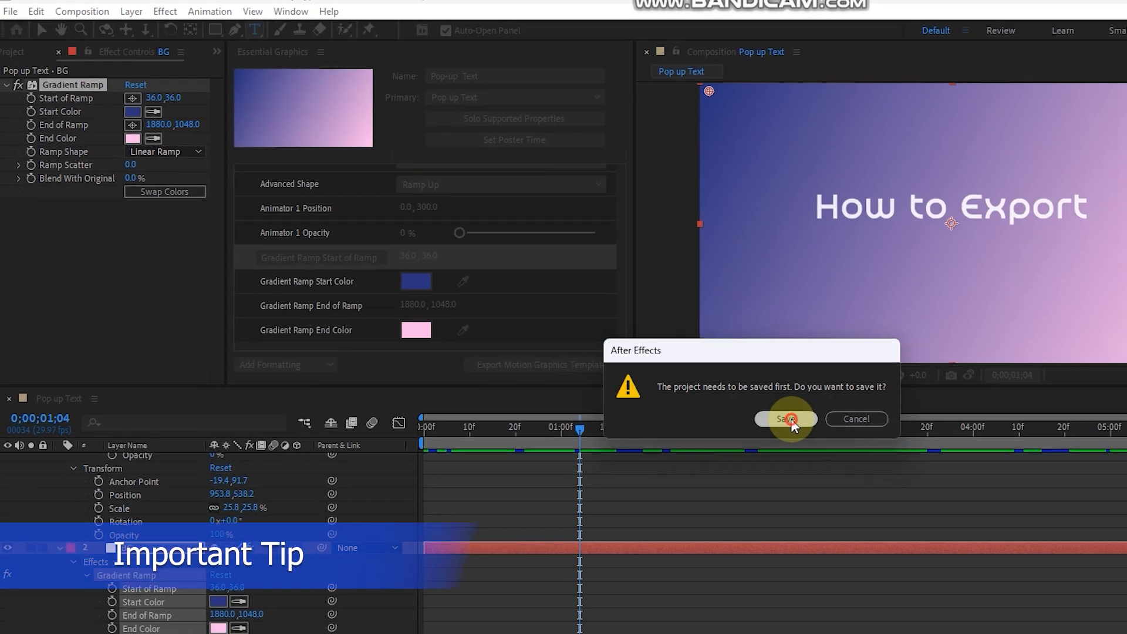
{"action": "left_click", "coordinate": [881, 464]}
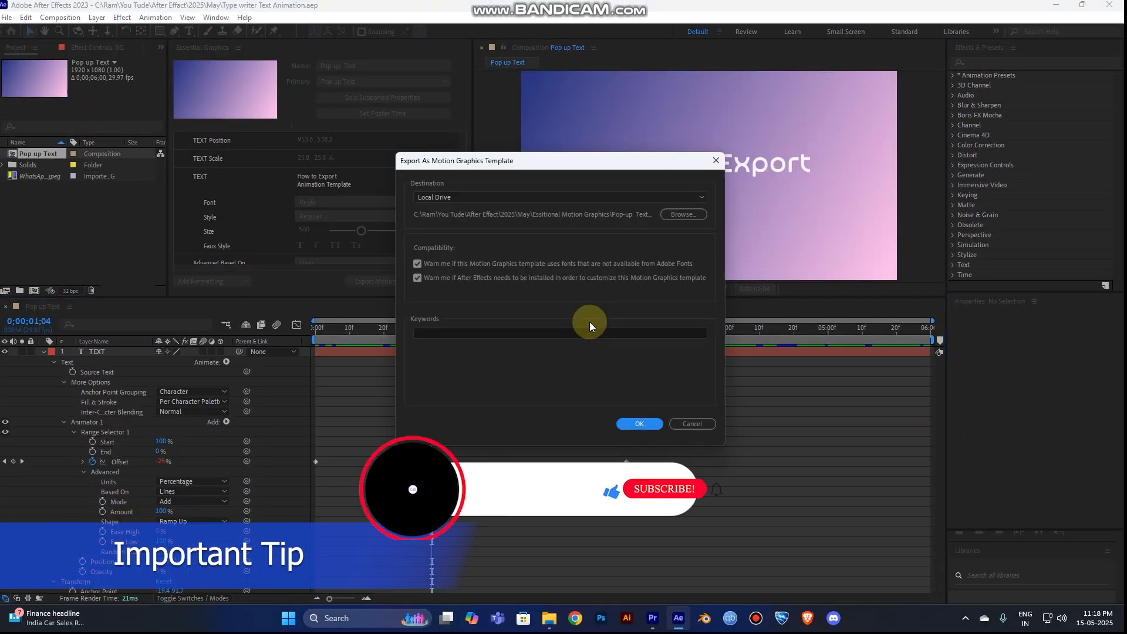
{"action": "left_click", "coordinate": [678, 217]}
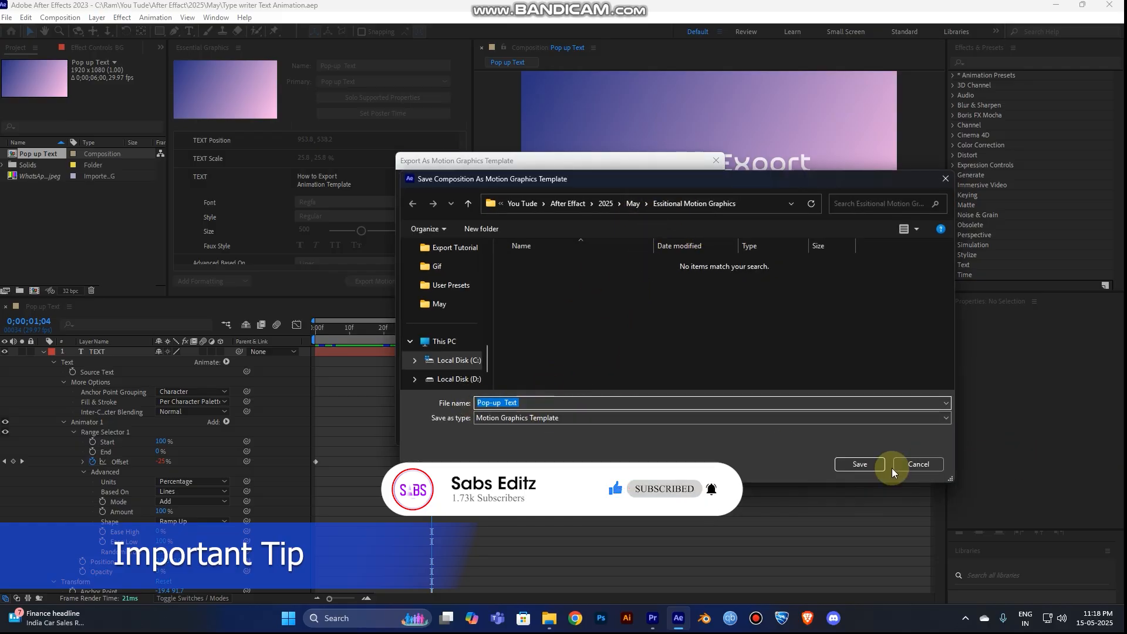
{"action": "left_click", "coordinate": [863, 464]}
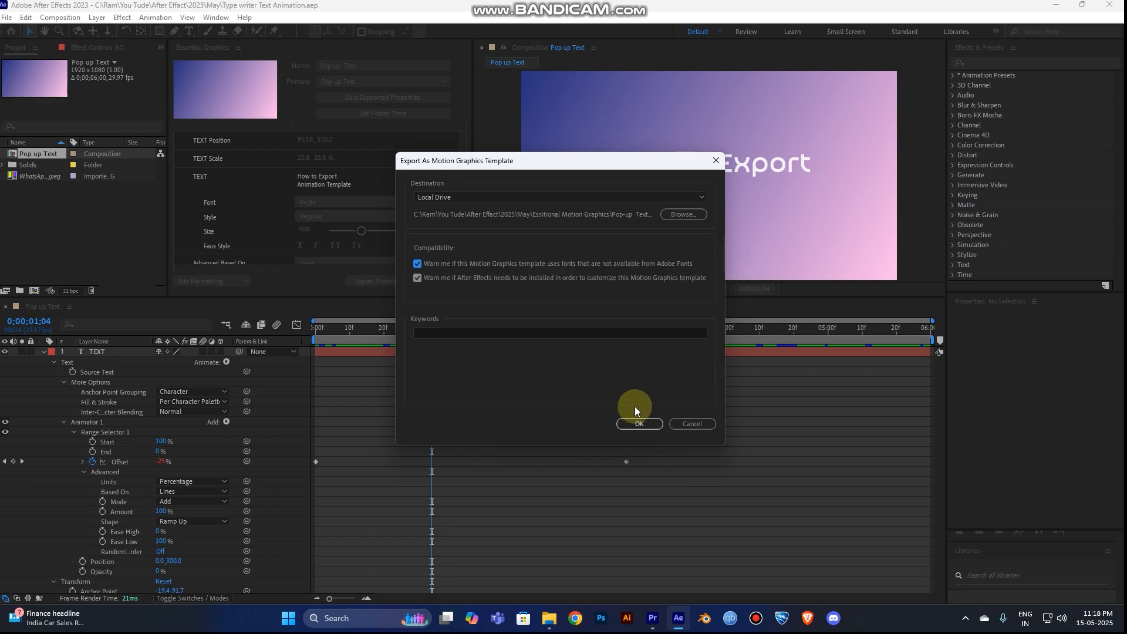
{"action": "left_click", "coordinate": [640, 424]}
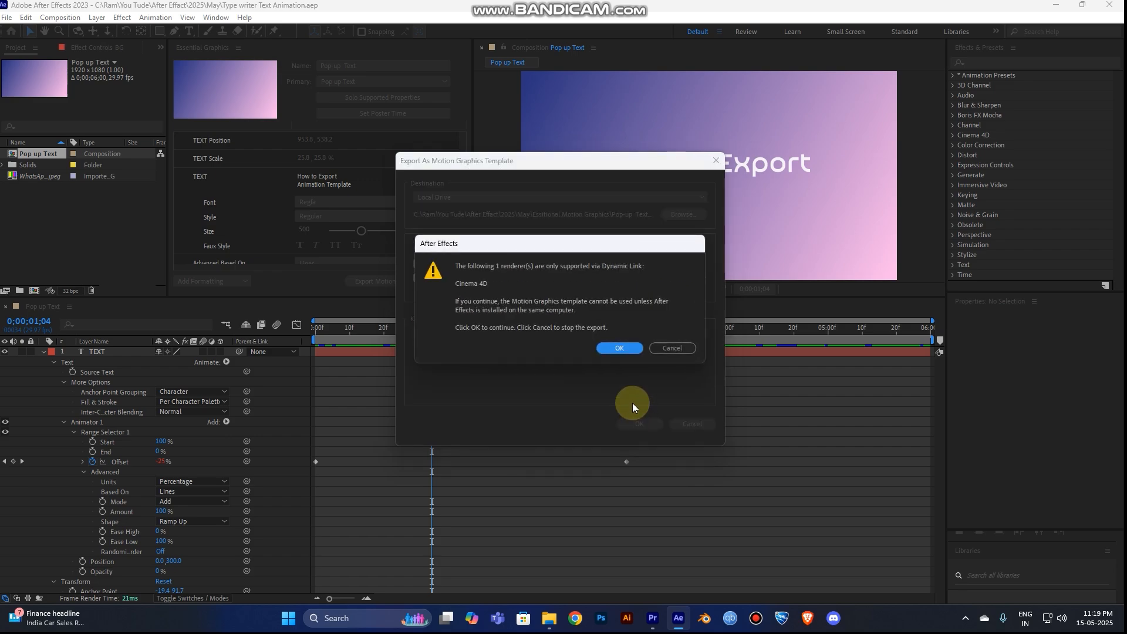
{"action": "left_click", "coordinate": [610, 347]}
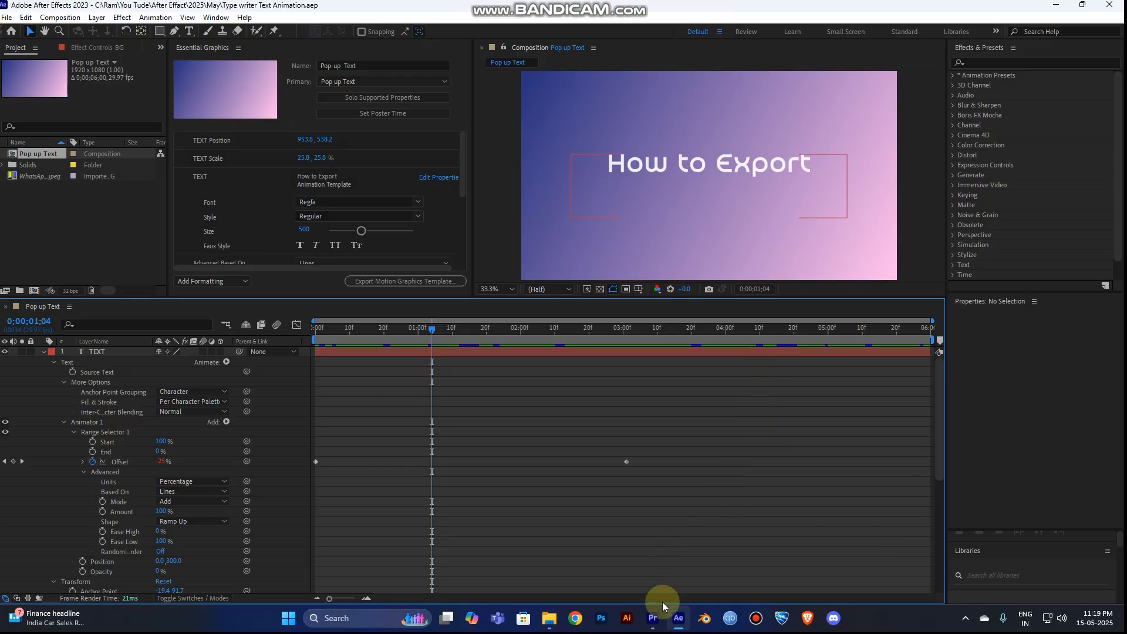
Switch to Premiere Pro and enlarge the Program monitor by narrowing the Effect Controls area
{"action": "left_click", "coordinate": [653, 616]}
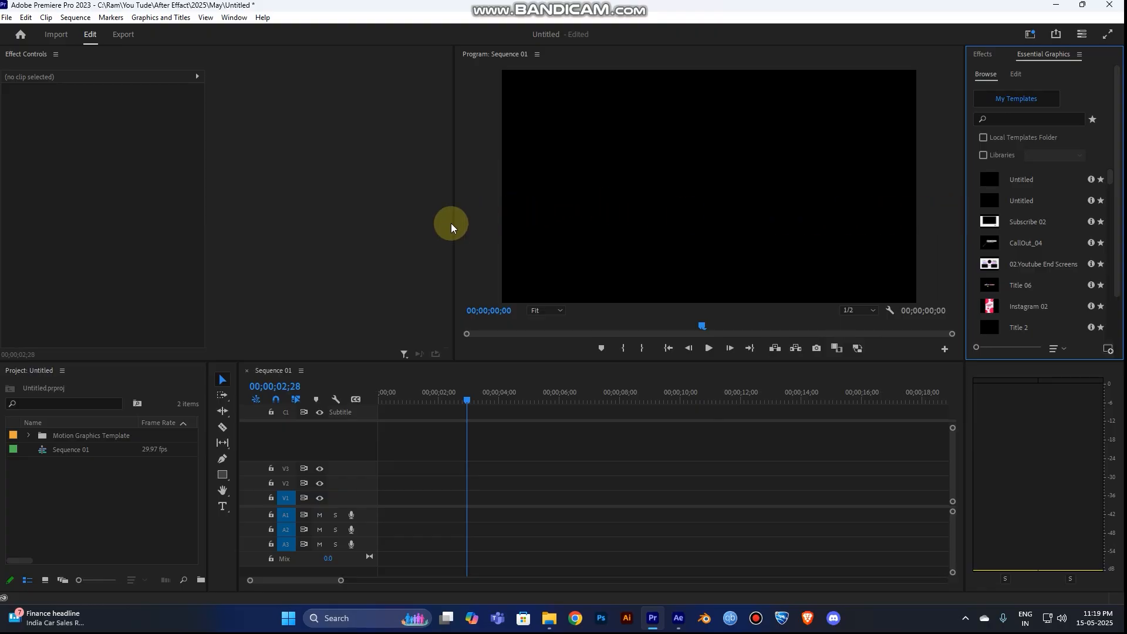
{"action": "left_click_drag", "start_coordinate": [453, 220], "coordinate": [337, 220]}
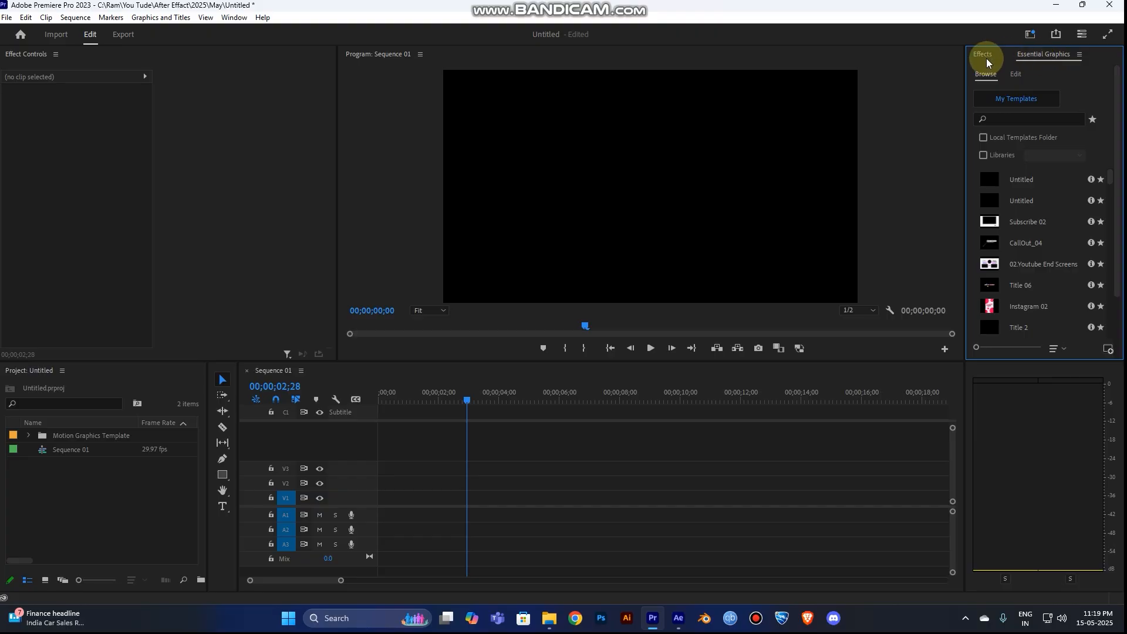
Install the "Pop-up Text" motion graphics template from the Essitional Motion Graphics folder into Essential Graphics
{"action": "left_click", "coordinate": [237, 20]}
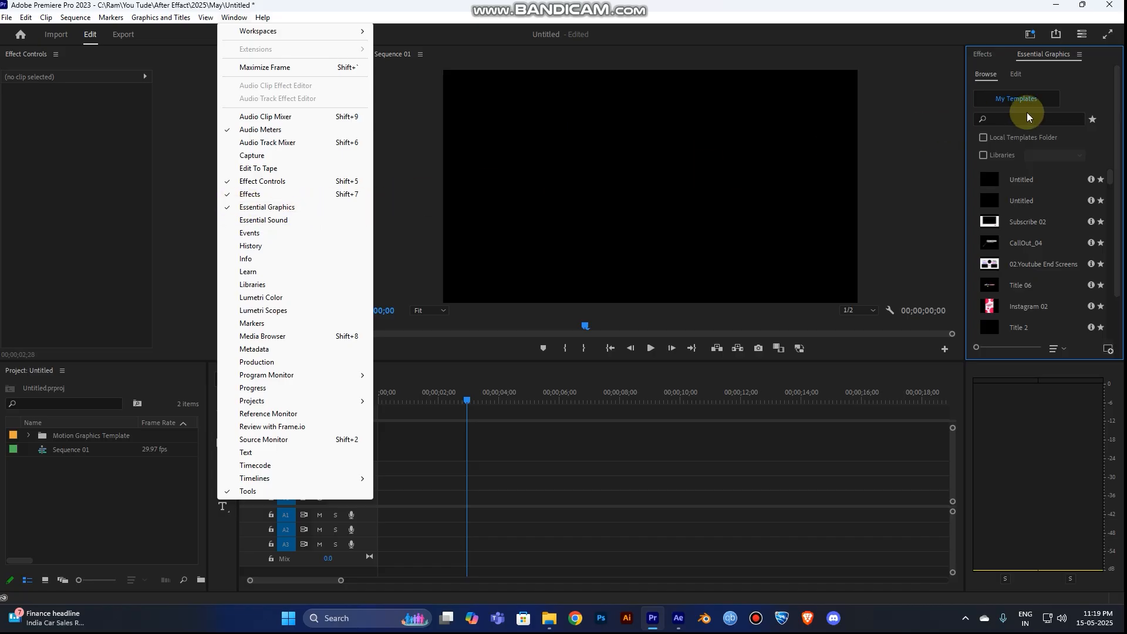
{"action": "left_click", "coordinate": [1045, 54]}
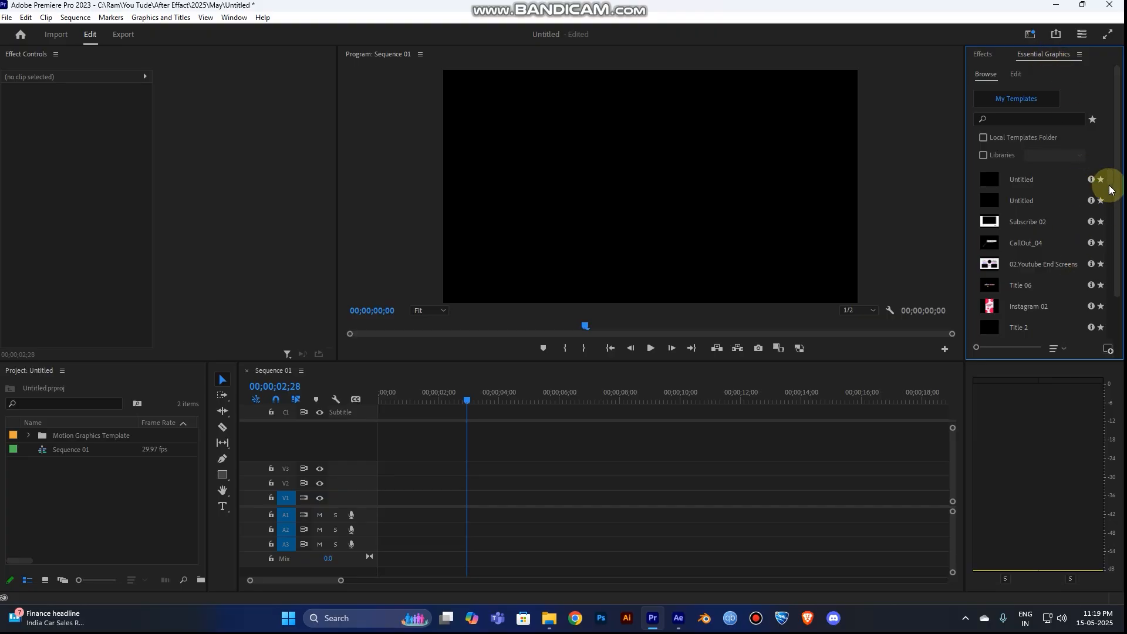
{"action": "mouse_move", "coordinate": [1114, 179]}
{"action": "left_mouse_down"}
{"action": "mouse_move", "coordinate": [1117, 235]}
{"action": "mouse_move", "coordinate": [1118, 164]}
{"action": "left_mouse_up"}
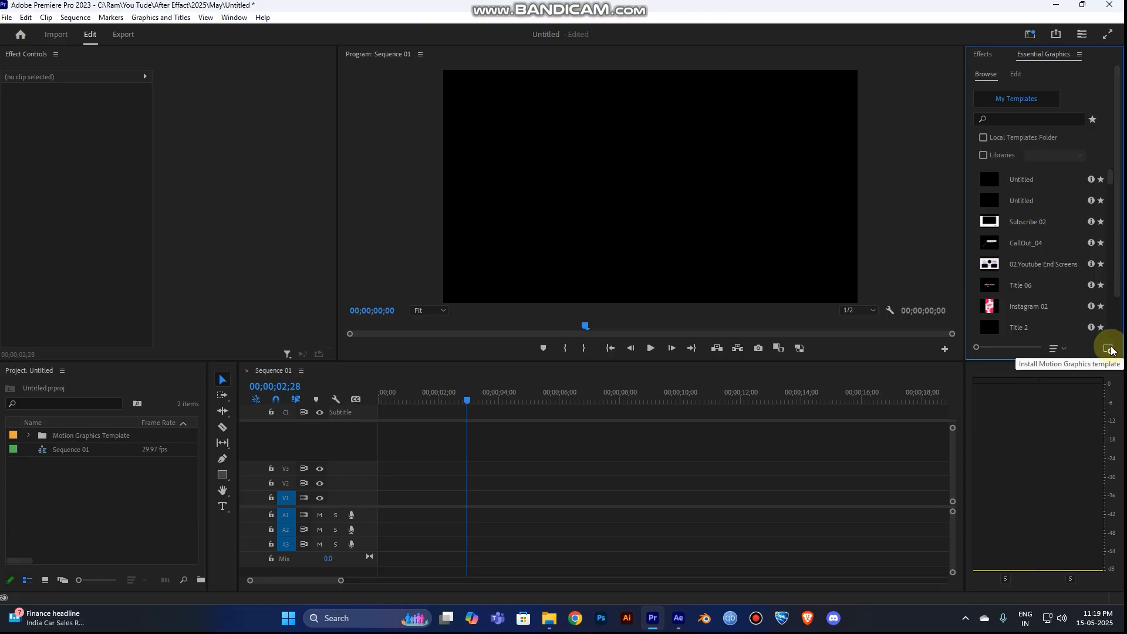
{"action": "left_click", "coordinate": [1110, 350]}
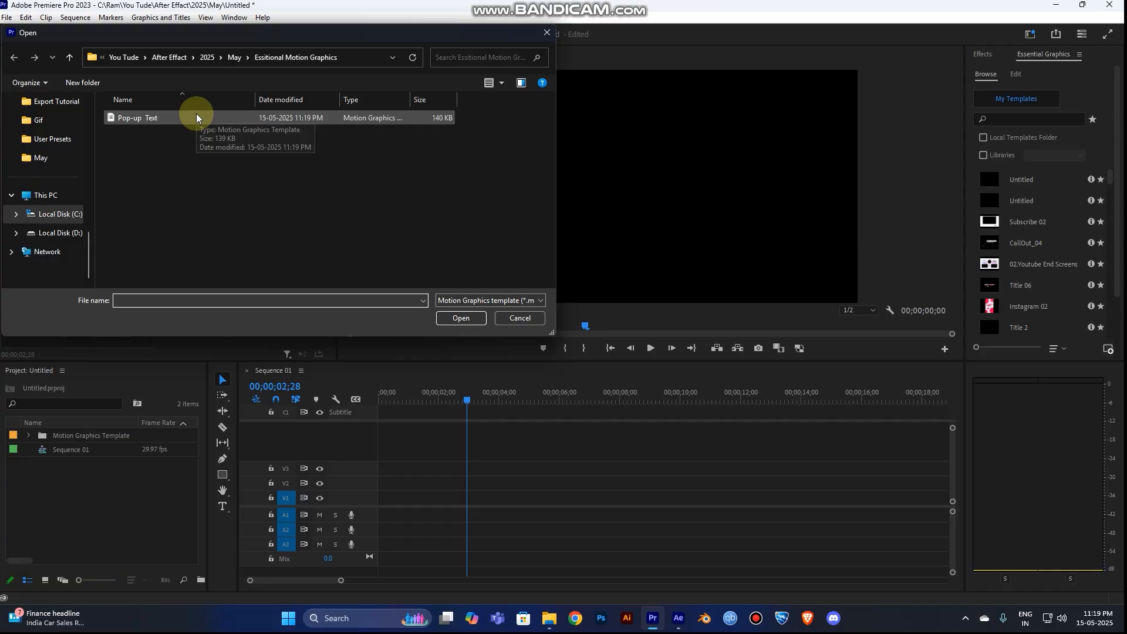
{"action": "left_click", "coordinate": [198, 118]}
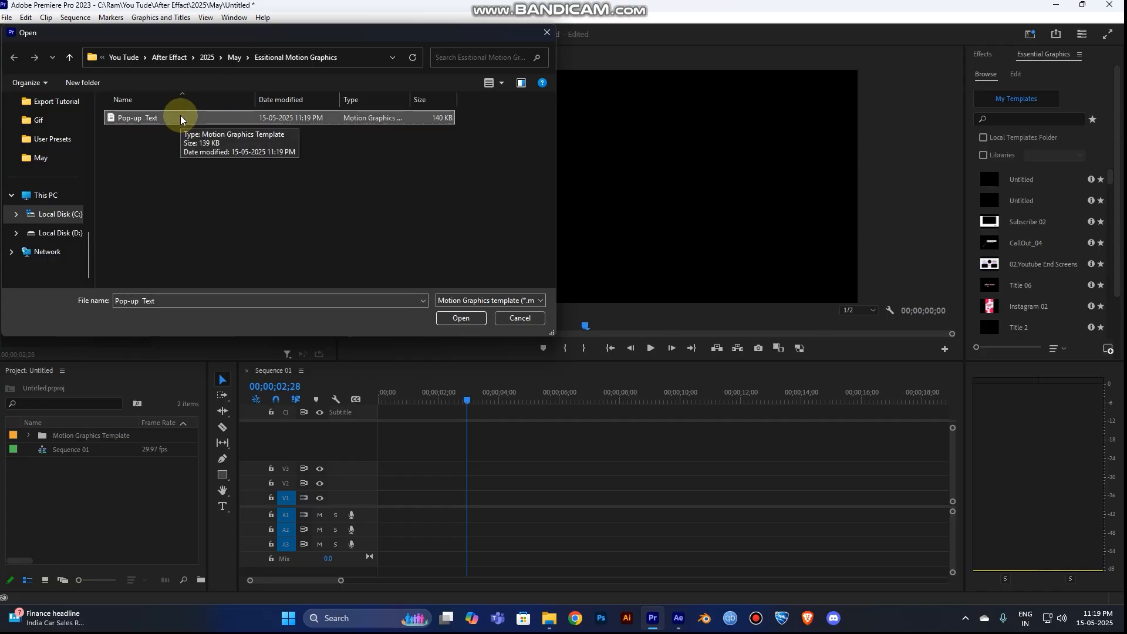
{"action": "left_click", "coordinate": [151, 116]}
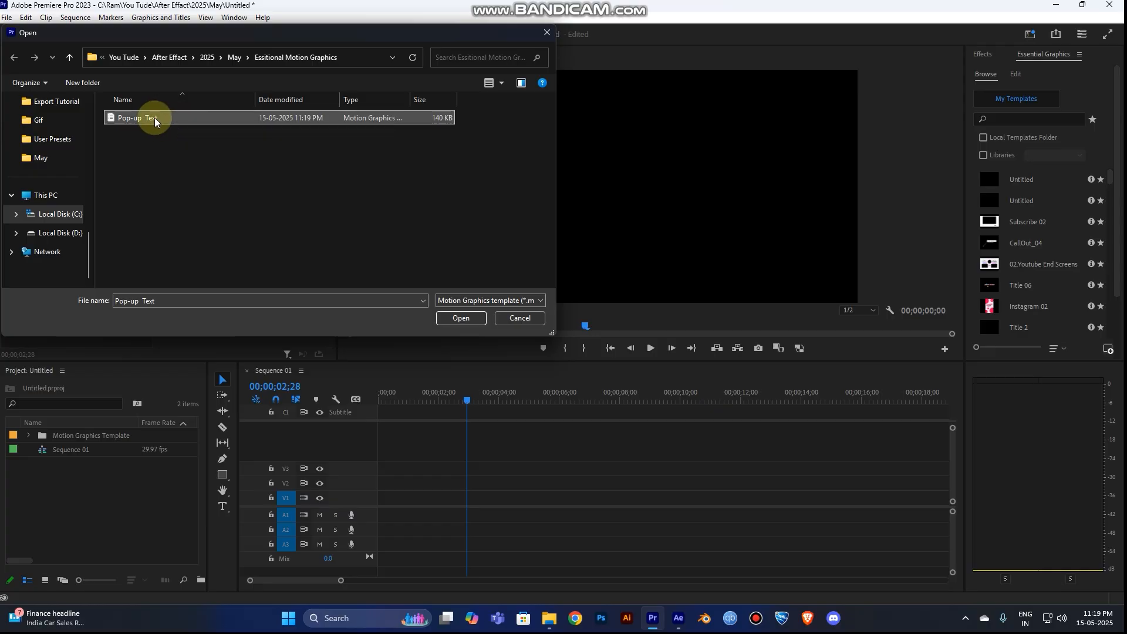
{"action": "left_click", "coordinate": [470, 325]}
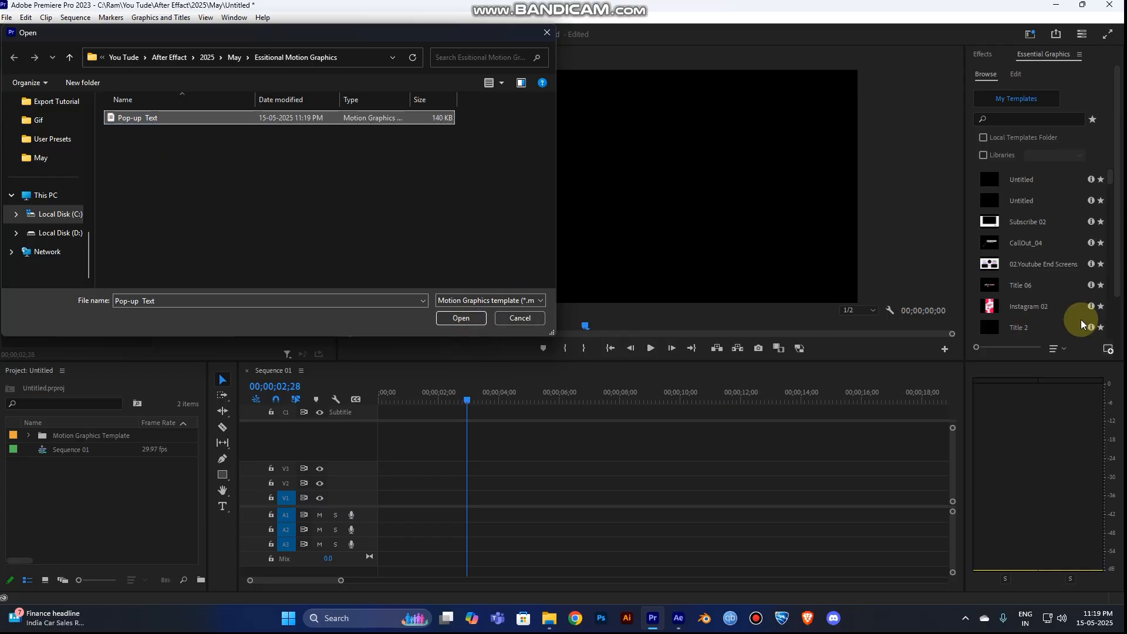
{"action": "left_click", "coordinate": [469, 323]}
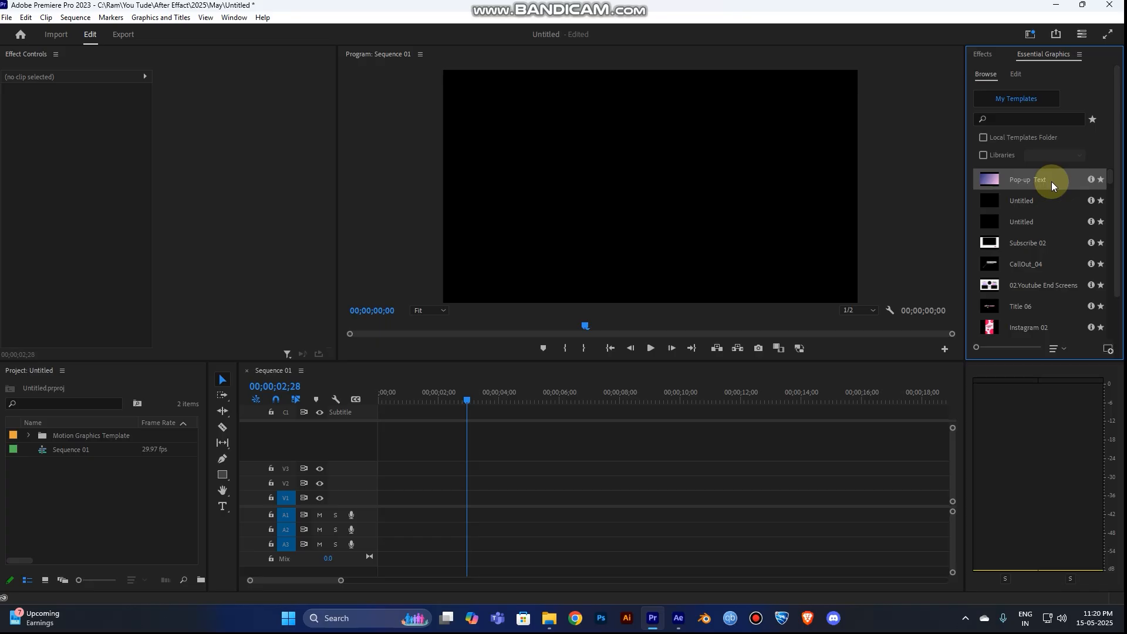
Place the Pop-up Text template at the start of track V3 and play its animation from the beginning
{"action": "left_click_drag", "start_coordinate": [1051, 182], "coordinate": [379, 471]}
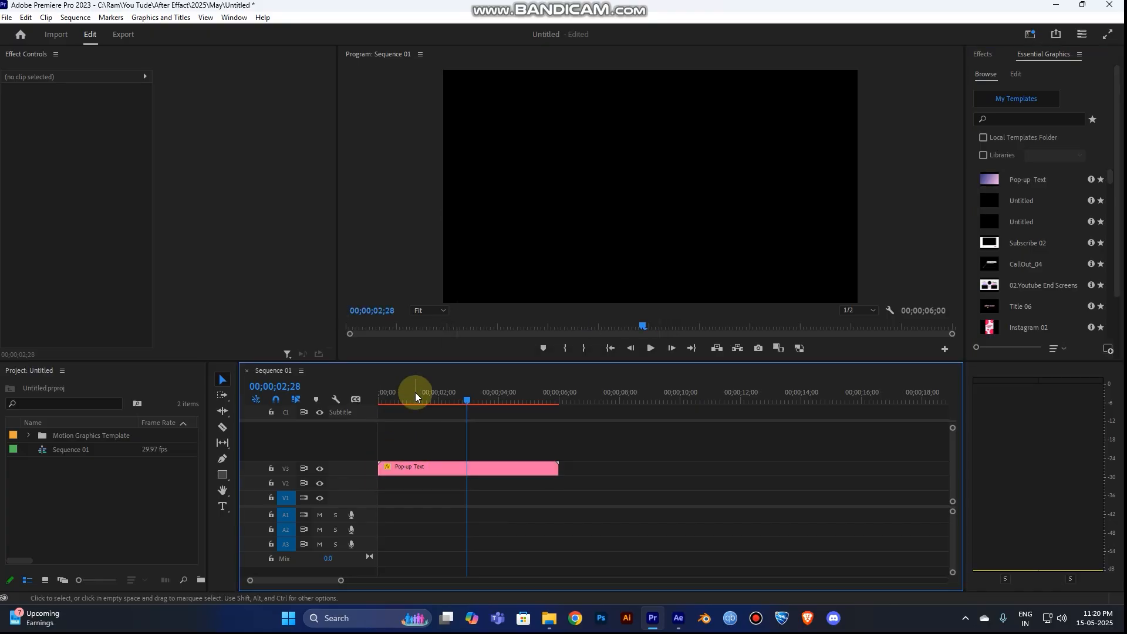
{"action": "left_click", "coordinate": [375, 401]}
{"action": "key", "text": "space"}
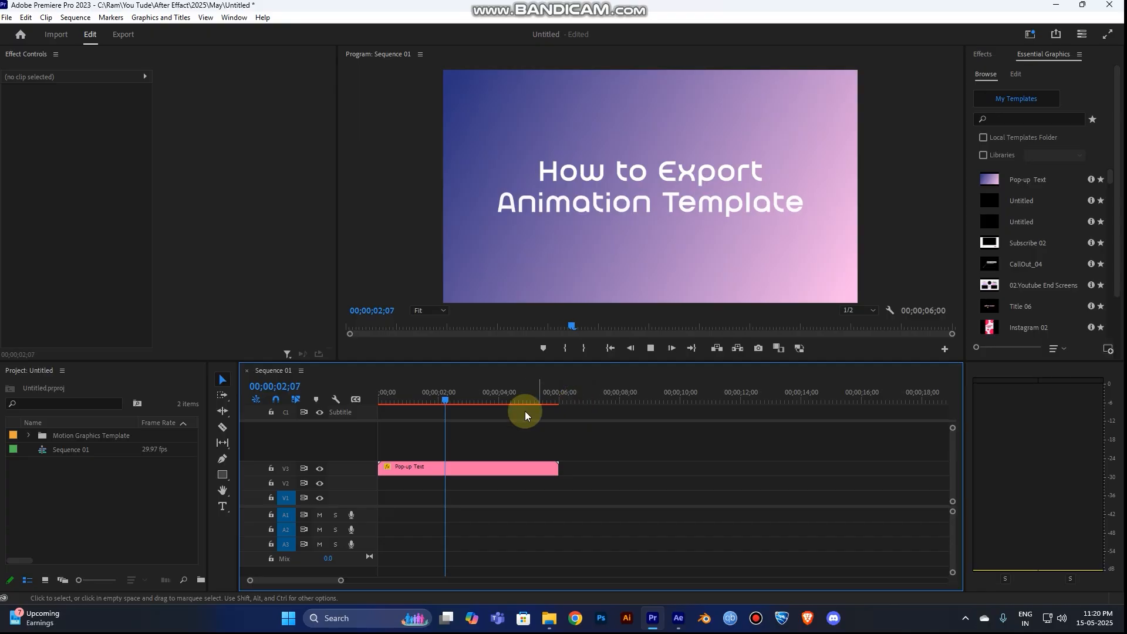
Replace the Pop-up Text clip's text with "Hi Everyone" in its template controls
{"action": "left_click", "coordinate": [410, 394]}
{"action": "left_click", "coordinate": [470, 475]}
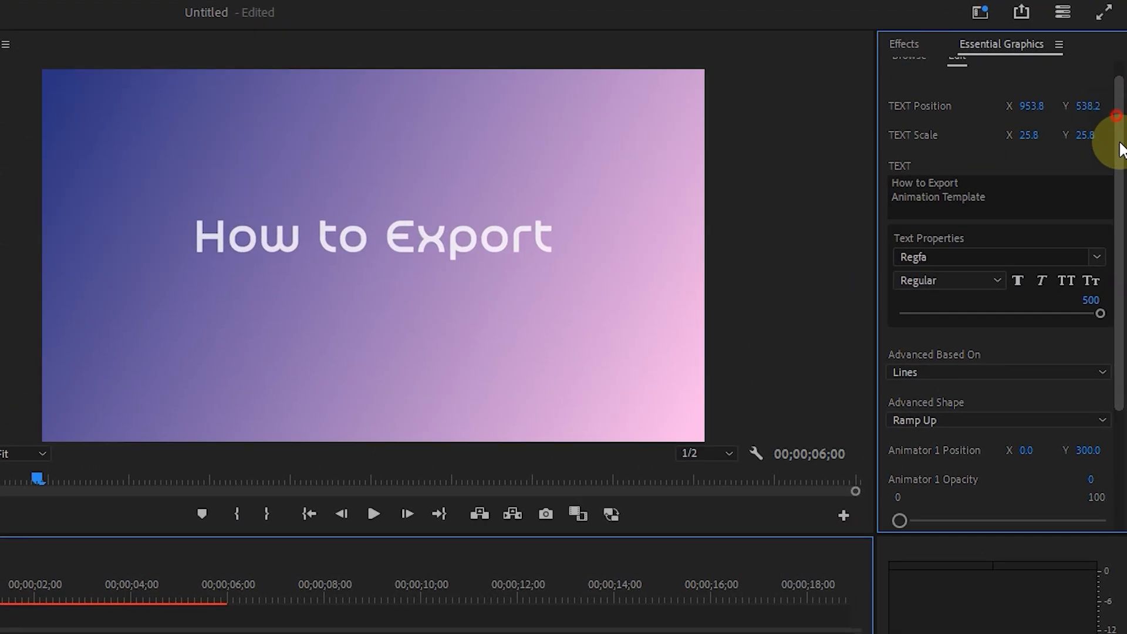
{"action": "left_click_drag", "start_coordinate": [1117, 118], "coordinate": [1117, 170]}
{"action": "left_click_drag", "start_coordinate": [1117, 227], "coordinate": [1107, 83]}
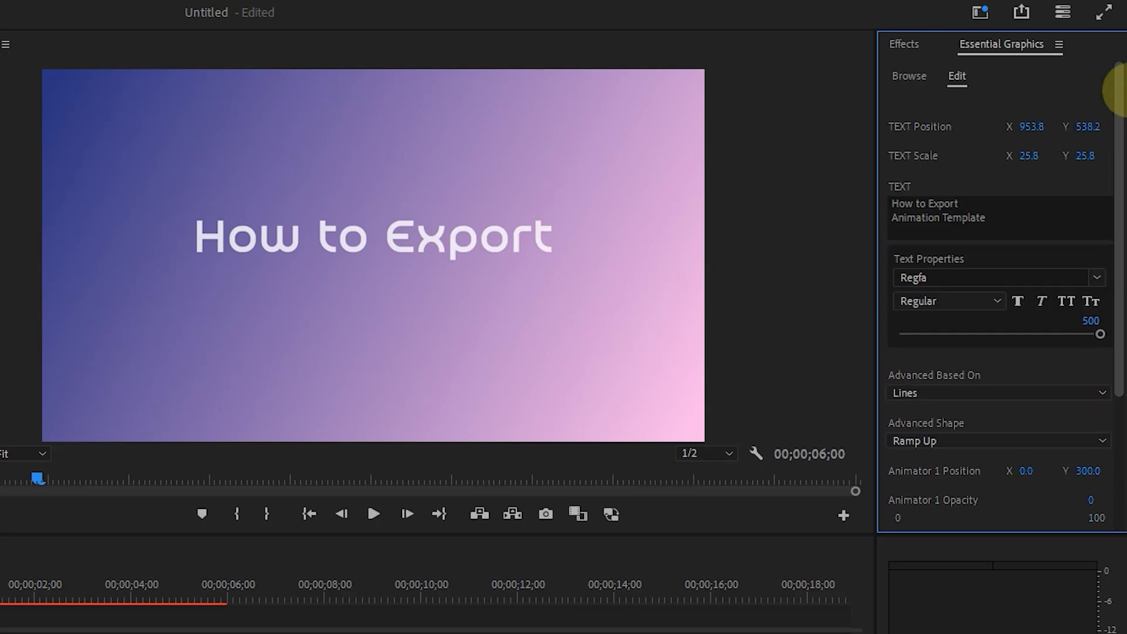
{"action": "left_click", "coordinate": [998, 208]}
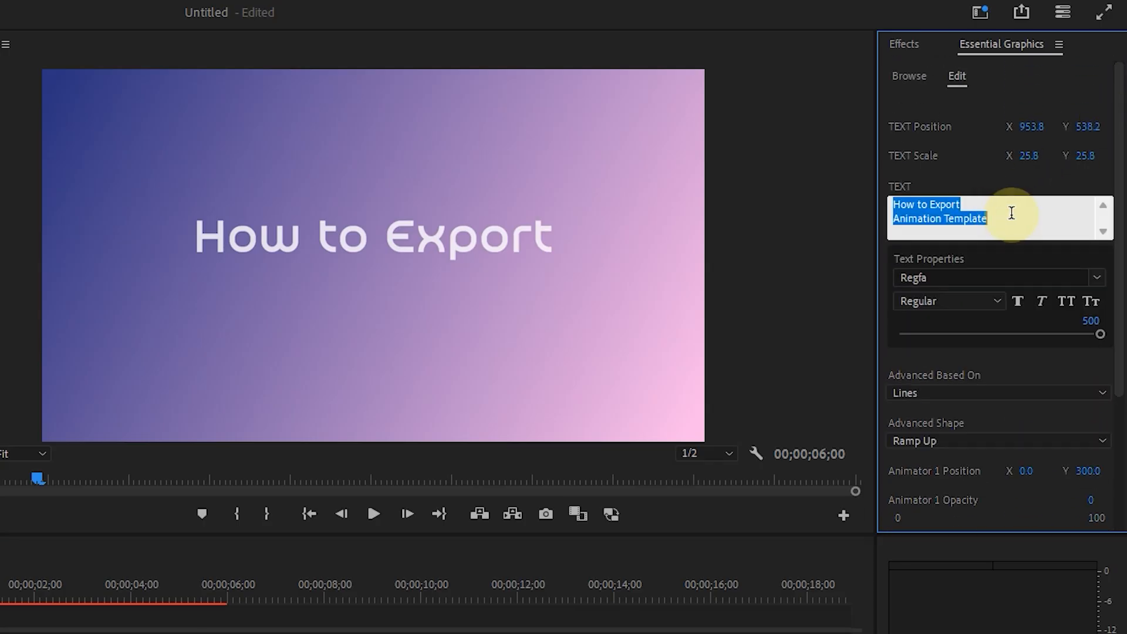
{"action": "type", "text": "hi Evetyonr"}
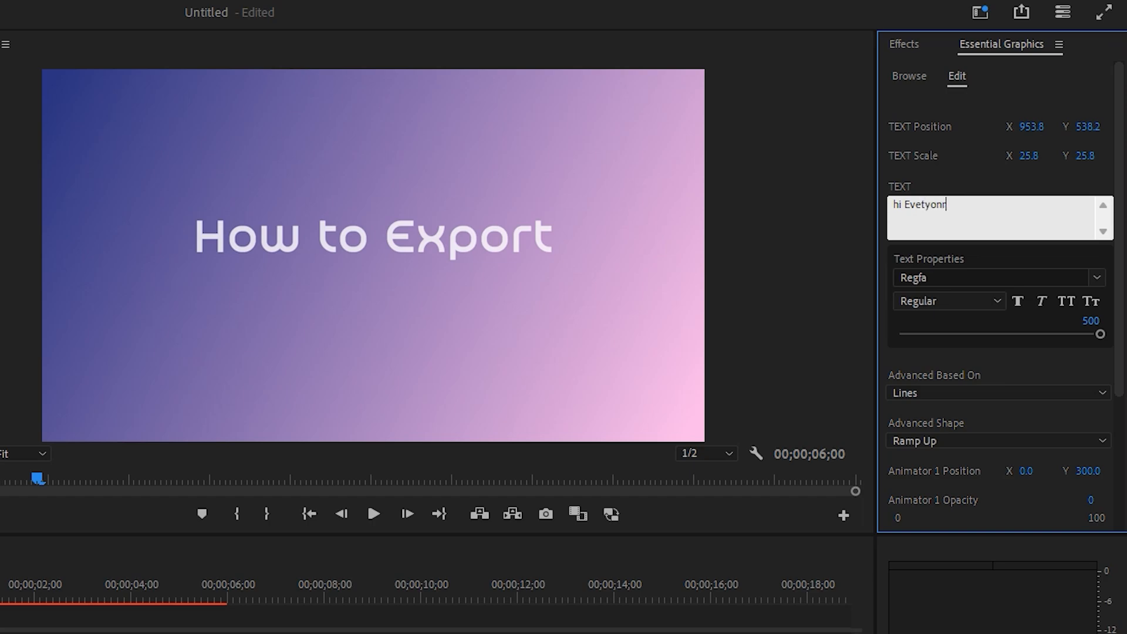
{"action": "left_click_drag", "start_coordinate": [926, 205], "coordinate": [966, 212]}
{"action": "key", "text": "BackSpace"}
{"action": "key", "text": "BackSpace"}
{"action": "type", "text": "ry"}
{"action": "type", "text": "onr"}
{"action": "key", "text": "BackSpace"}
{"action": "type", "text": "e"}
{"action": "left_click_drag", "start_coordinate": [902, 207], "coordinate": [881, 217]}
{"action": "type", "text": "Hi"}
{"action": "left_click", "coordinate": [955, 215]}
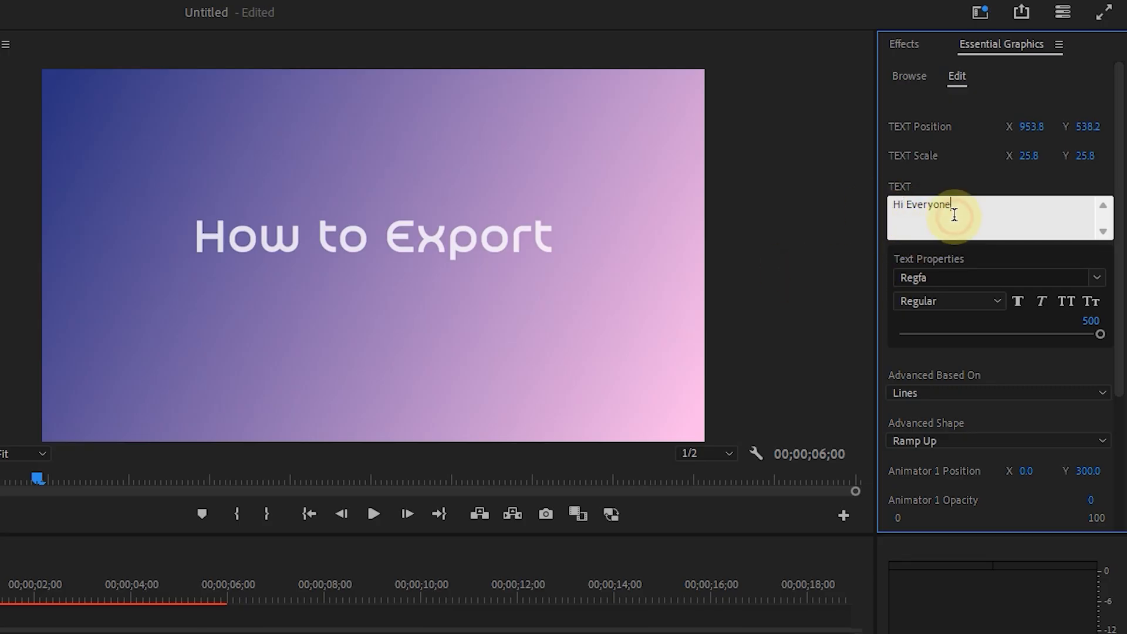
Add "Welcome back" as the second line of the clip's text and play the animation
{"action": "key", "text": "Return"}
{"action": "type", "text": "Welcome back"}
{"action": "left_click", "coordinate": [983, 252]}
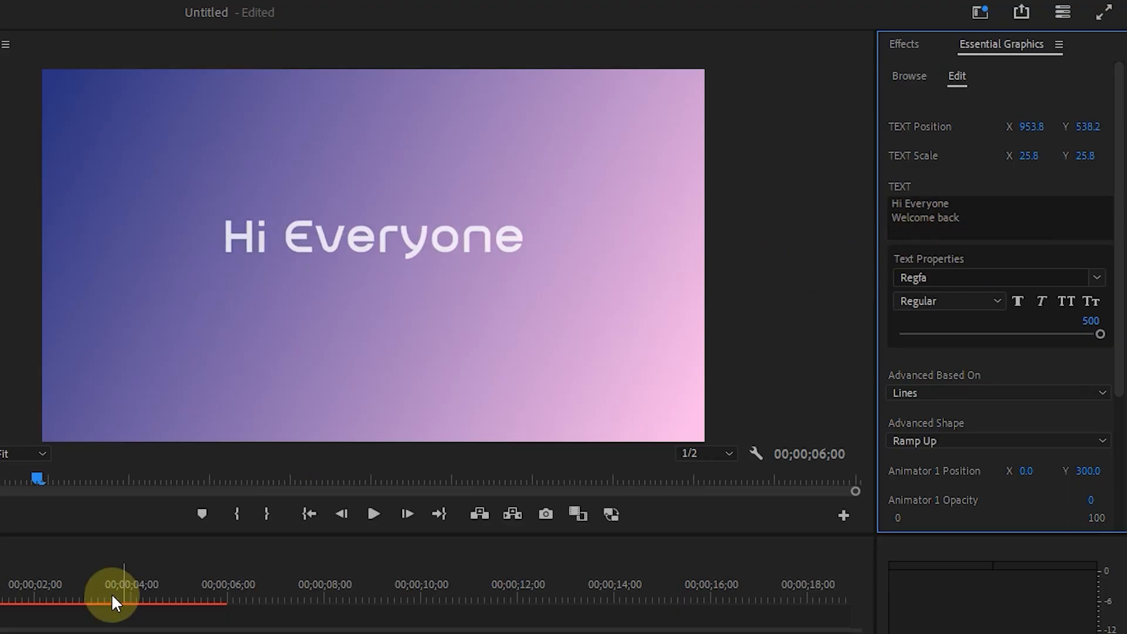
{"action": "left_click", "coordinate": [0, 585]}
{"action": "key", "text": "space"}
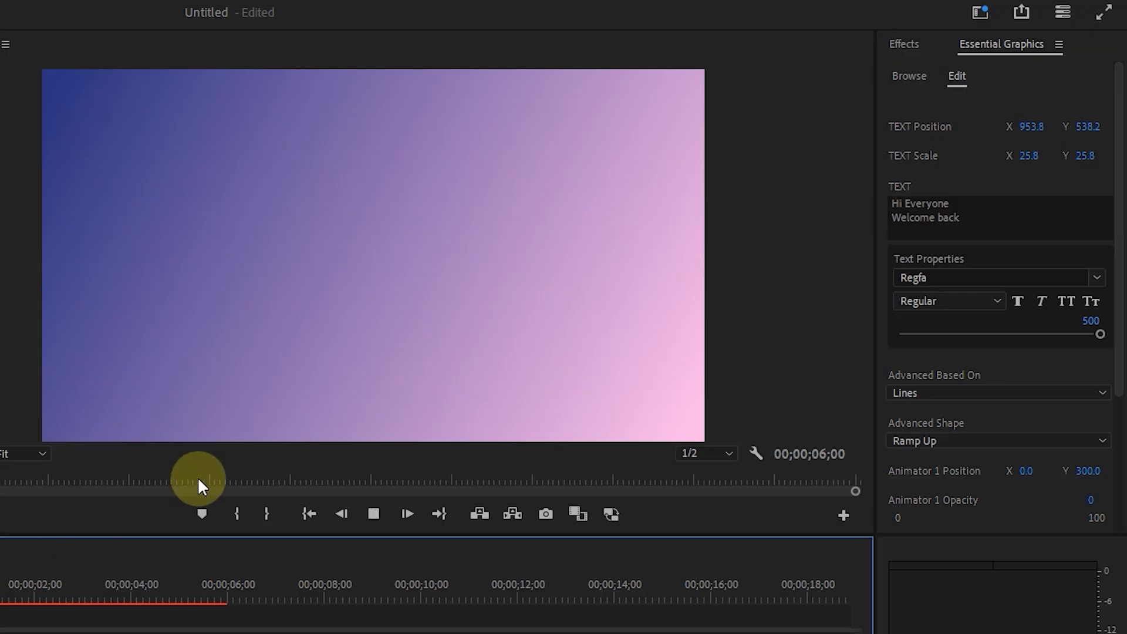
{"action": "key", "text": "space"}
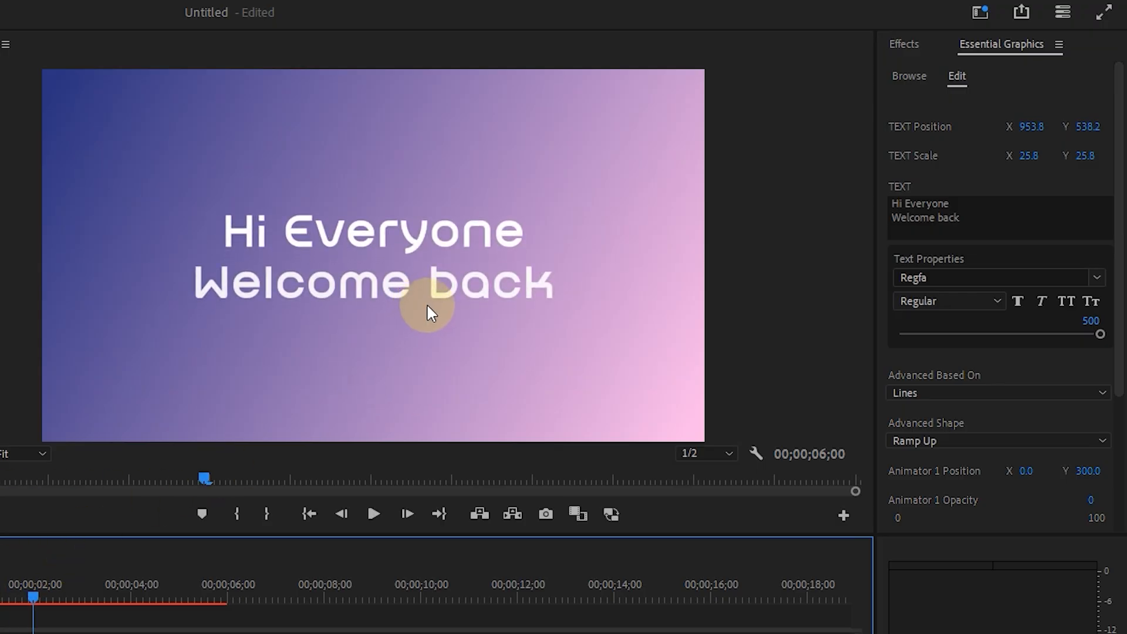
Try the Return Pass JNL and Roshelyn Typeface fonts on the text and restore Regfa
{"action": "left_click", "coordinate": [1095, 279]}
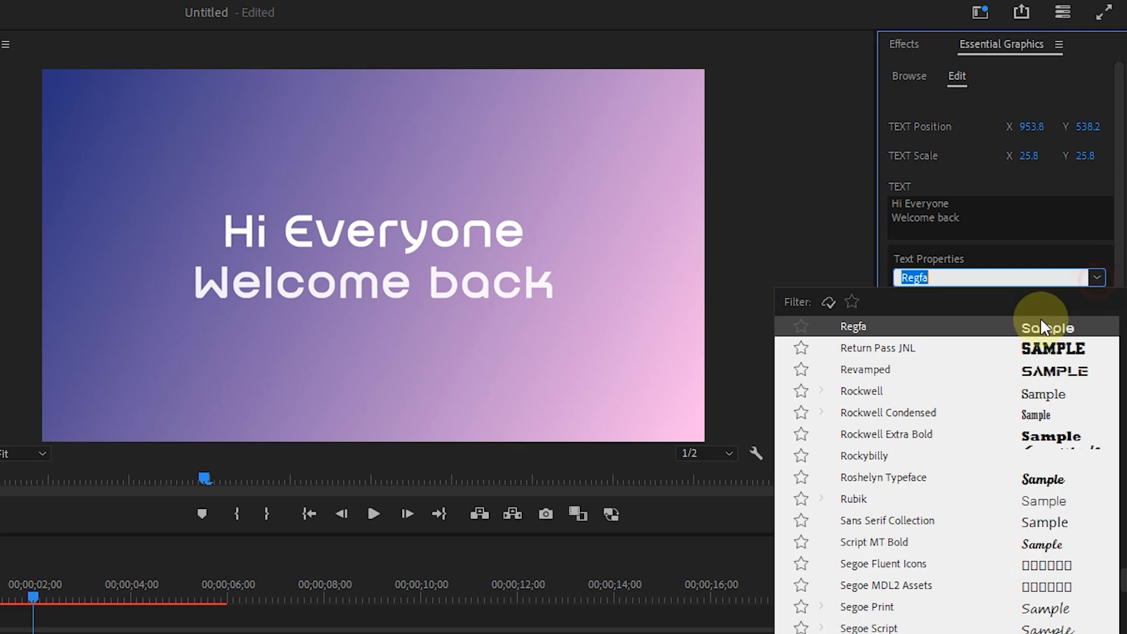
{"action": "left_click", "coordinate": [1043, 352]}
{"action": "left_click", "coordinate": [1097, 278]}
{"action": "left_click", "coordinate": [1031, 465]}
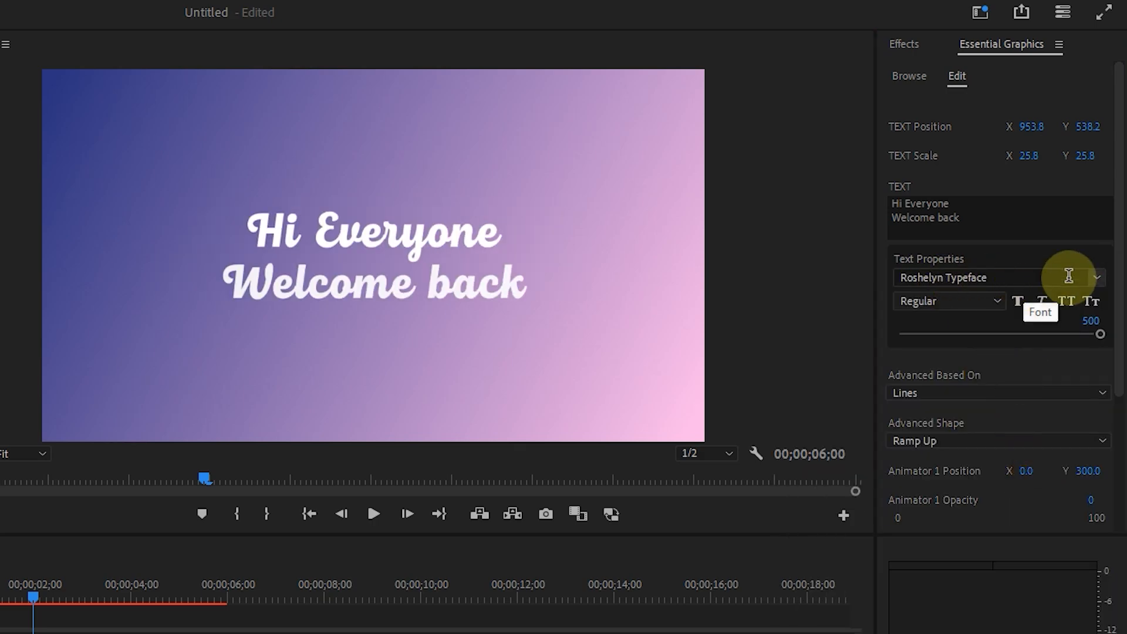
{"action": "left_click", "coordinate": [1096, 277]}
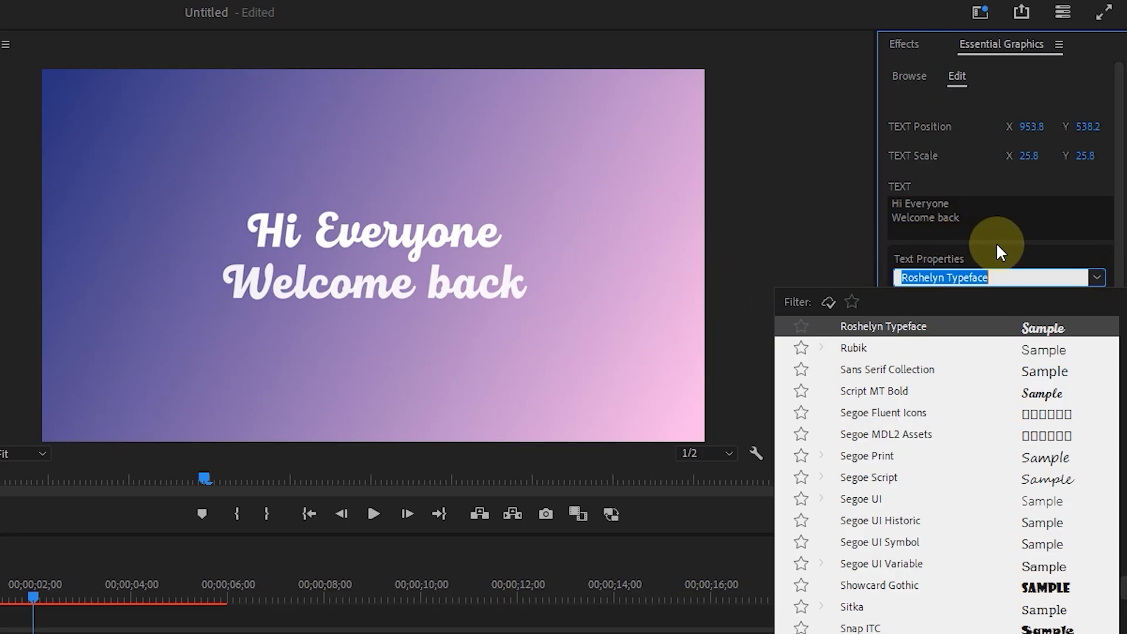
{"action": "left_click", "coordinate": [996, 242]}
{"action": "key", "text": "Up"}
{"action": "key", "text": "Up"}
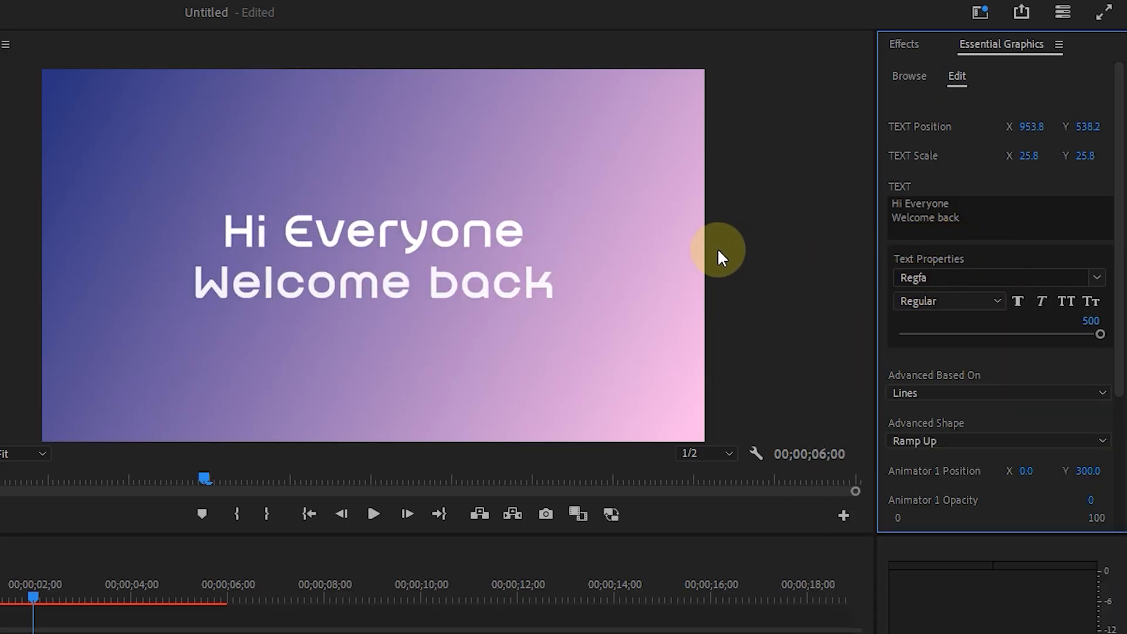
Test the horizontal TEXT Position and the TEXT Scale controls, undoing each change
{"action": "left_click_drag", "start_coordinate": [1029, 130], "coordinate": [940, 129]}
{"action": "key", "text": "ctrl+z"}
{"action": "left_click_drag", "start_coordinate": [1033, 160], "coordinate": [1082, 160]}
{"action": "key", "text": "ctrl+z"}
Set Advanced Based On to Characters and play the text animation
{"action": "left_click", "coordinate": [961, 393]}
{"action": "left_click", "coordinate": [956, 415]}
{"action": "key", "text": "space"}
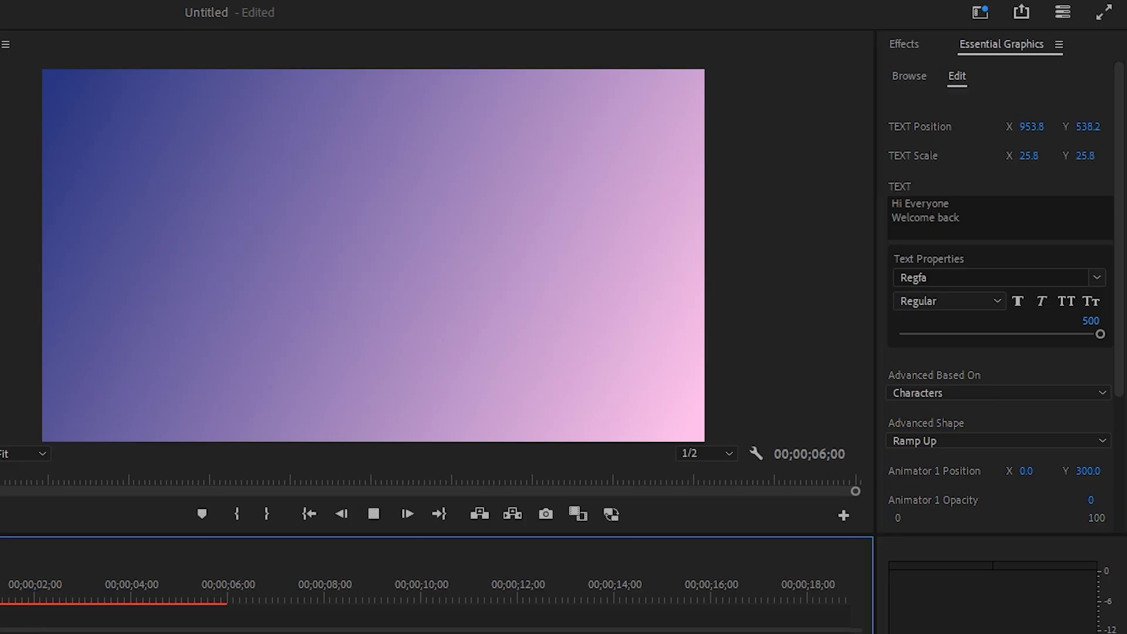
{"action": "key", "text": "space"}
Try Words and Lines for Advanced Based On, settle on Words, and play the text animation
{"action": "left_click", "coordinate": [982, 390]}
{"action": "left_click", "coordinate": [939, 453]}
{"action": "left_click", "coordinate": [917, 392]}
{"action": "left_click", "coordinate": [931, 470]}
{"action": "left_click", "coordinate": [926, 392]}
{"action": "left_click", "coordinate": [933, 452]}
{"action": "key", "text": "space"}
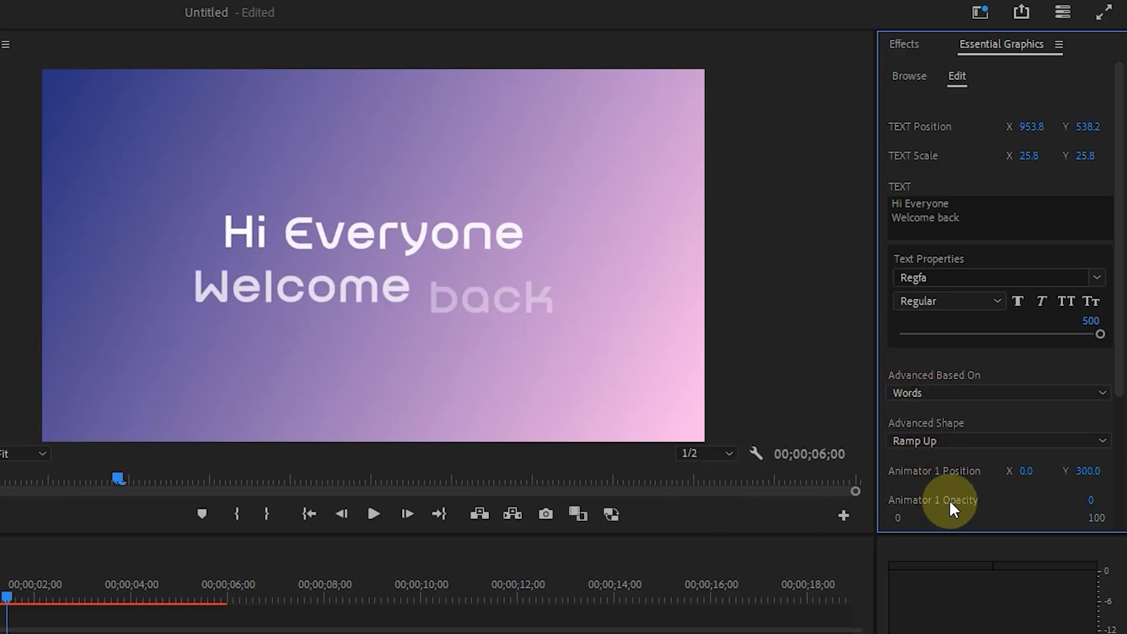
Set Animator 1 Opacity to 100 and play the text animation
{"action": "scroll", "coordinate": [1114, 353], "scroll_direction": "down", "scroll_amount": 3}
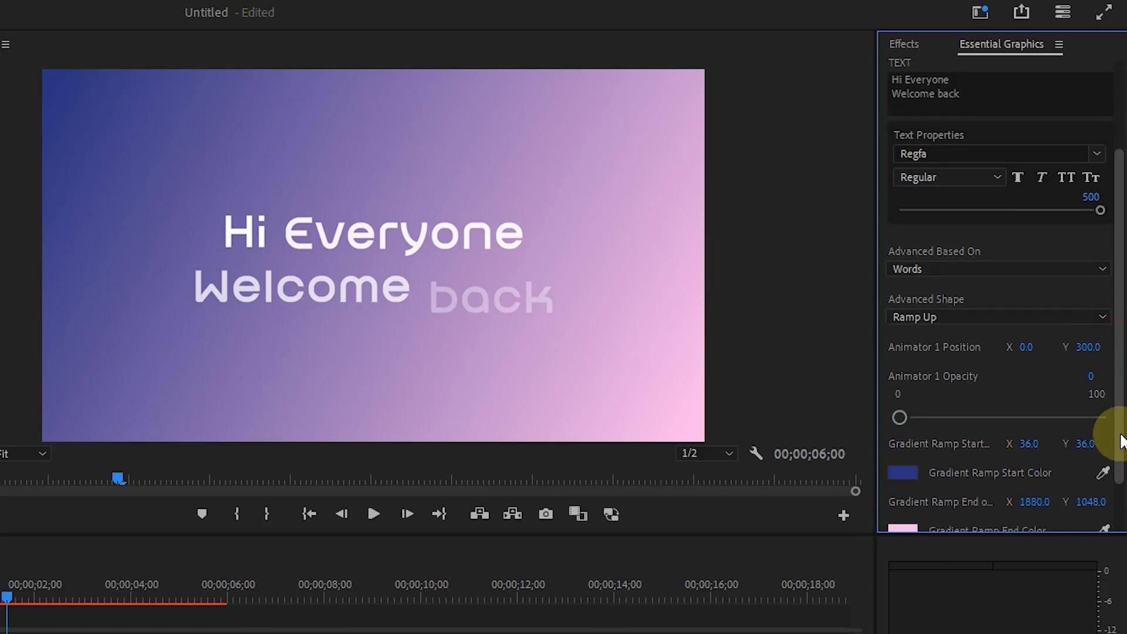
{"action": "left_click_drag", "start_coordinate": [910, 416], "coordinate": [1099, 418]}
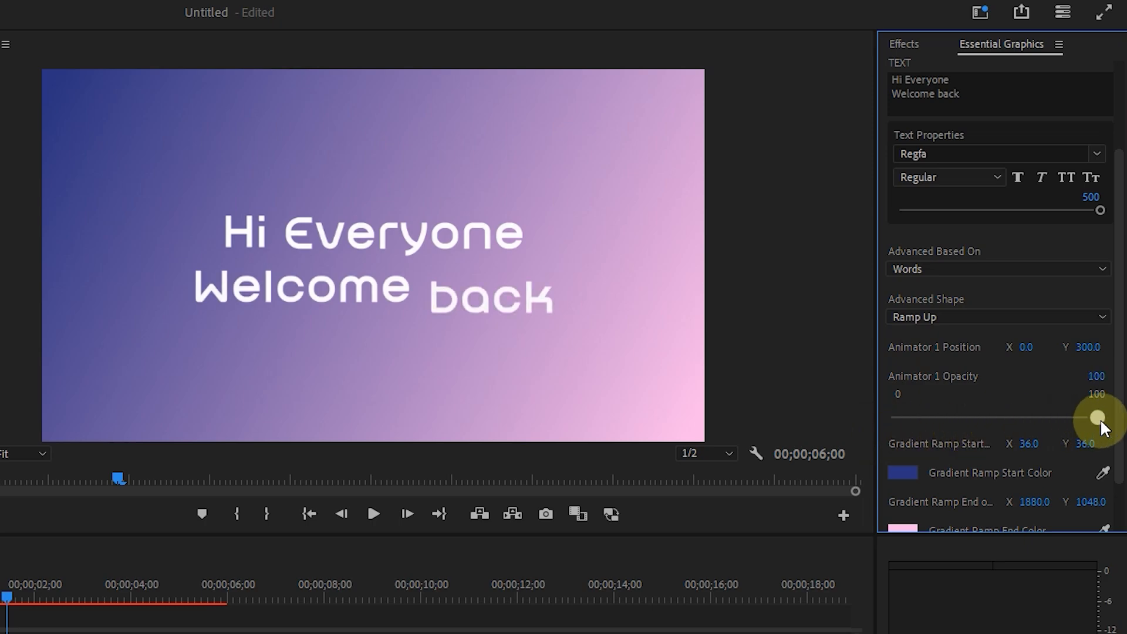
{"action": "key", "text": "space"}
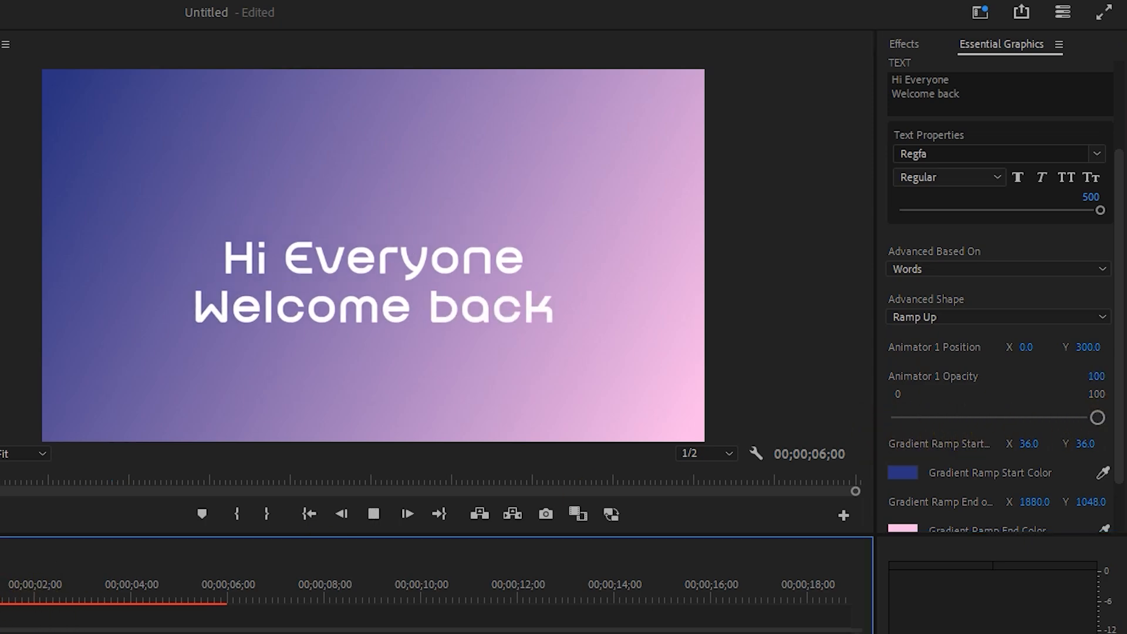
{"action": "key", "text": "space"}
Preview the animation with Animator 1 Opacity at 16 and return the opacity to 0
{"action": "left_click", "coordinate": [952, 427]}
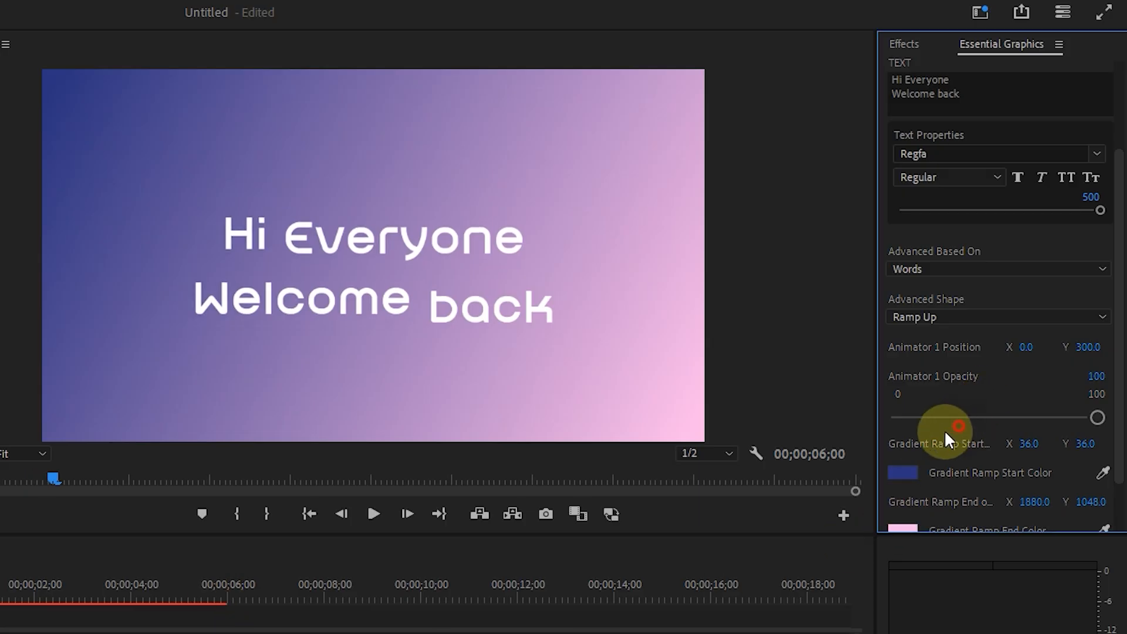
{"action": "mouse_move", "coordinate": [933, 416]}
{"action": "left_mouse_down"}
{"action": "mouse_move", "coordinate": [865, 428]}
{"action": "mouse_move", "coordinate": [941, 419]}
{"action": "left_mouse_up"}
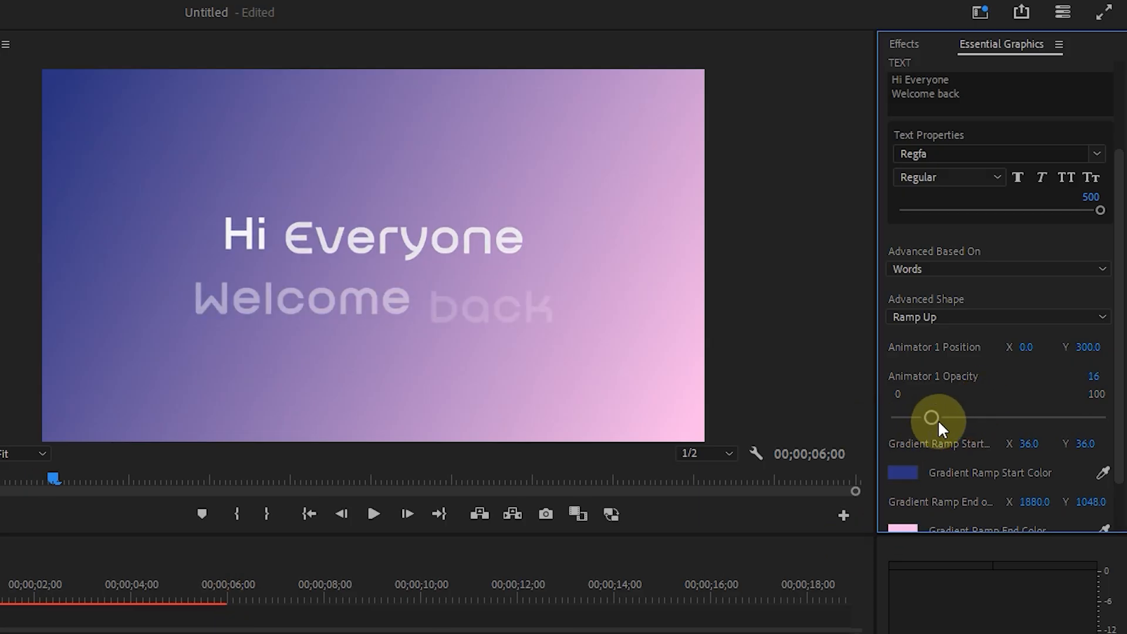
{"action": "left_click", "coordinate": [5, 581]}
{"action": "key", "text": "space"}
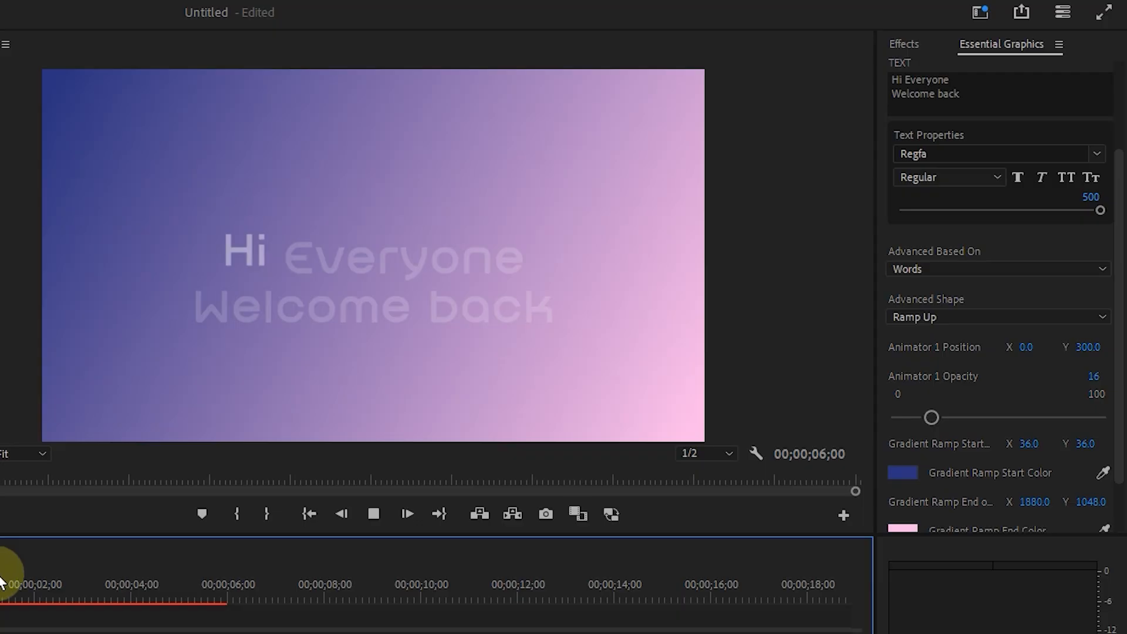
{"action": "key", "text": "space"}
{"action": "left_click_drag", "start_coordinate": [931, 418], "coordinate": [892, 427]}
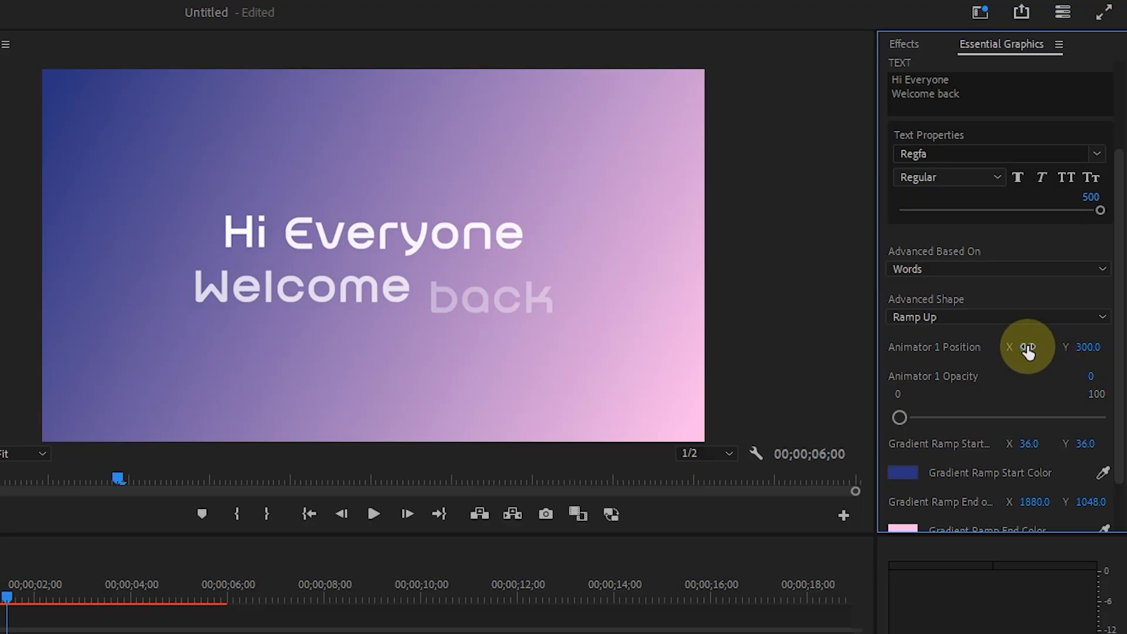
Set Animator 1 Position to X 964.0 and Y 1071.0 and play the text animation
{"action": "left_click_drag", "start_coordinate": [1026, 347], "coordinate": [13, 587]}
{"action": "left_click", "coordinate": [13, 587]}
{"action": "key", "text": "space"}
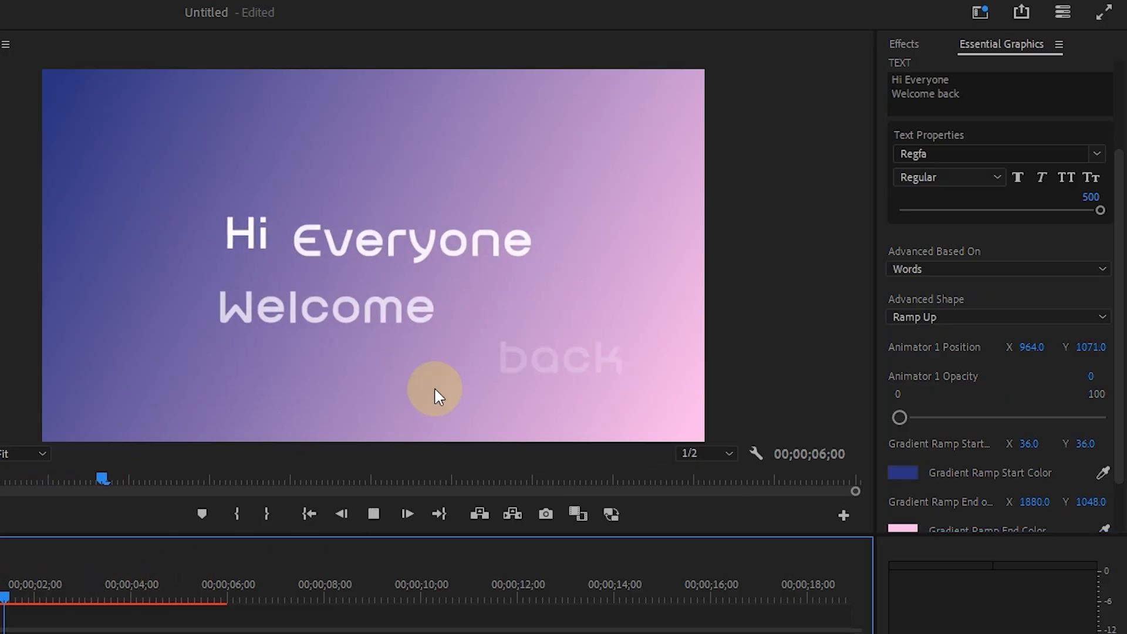
{"action": "key", "text": "space"}
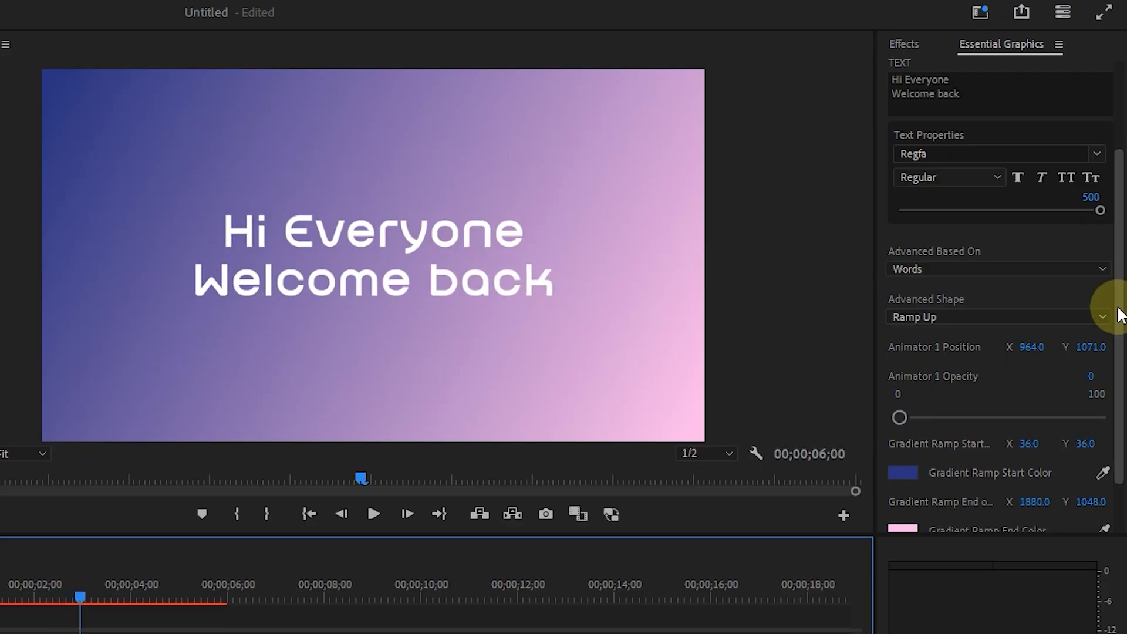
Set the Gradient Ramp End Color to the darker pink BA479A
{"action": "scroll", "coordinate": [1119, 314], "scroll_direction": "down", "scroll_amount": 2}
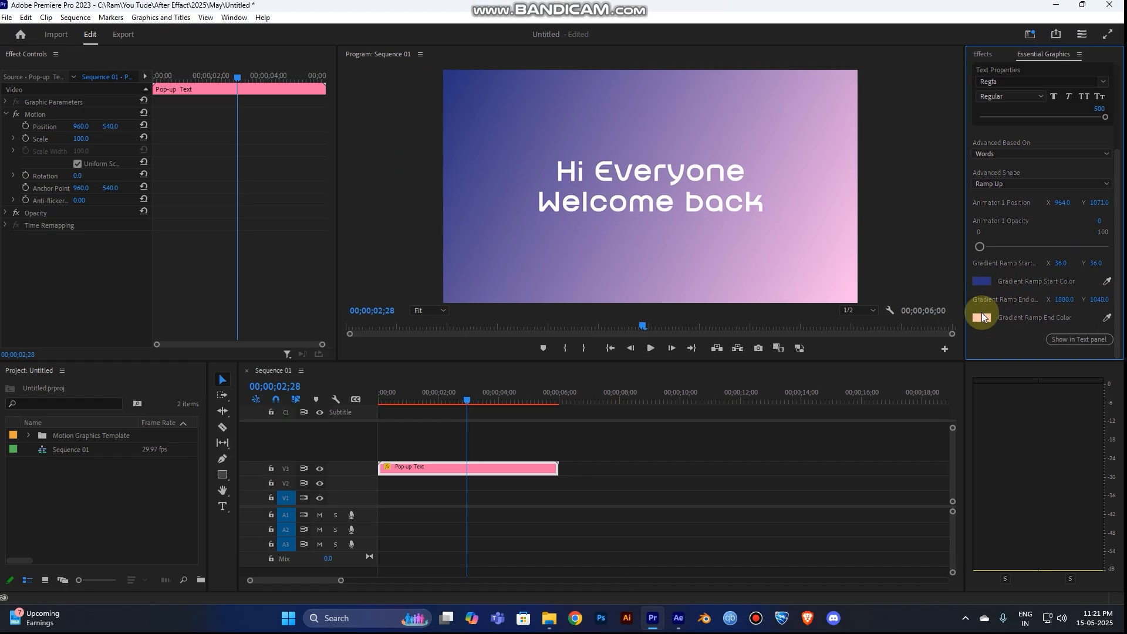
{"action": "left_click", "coordinate": [982, 317]}
{"action": "left_click_drag", "start_coordinate": [506, 353], "coordinate": [510, 340]}
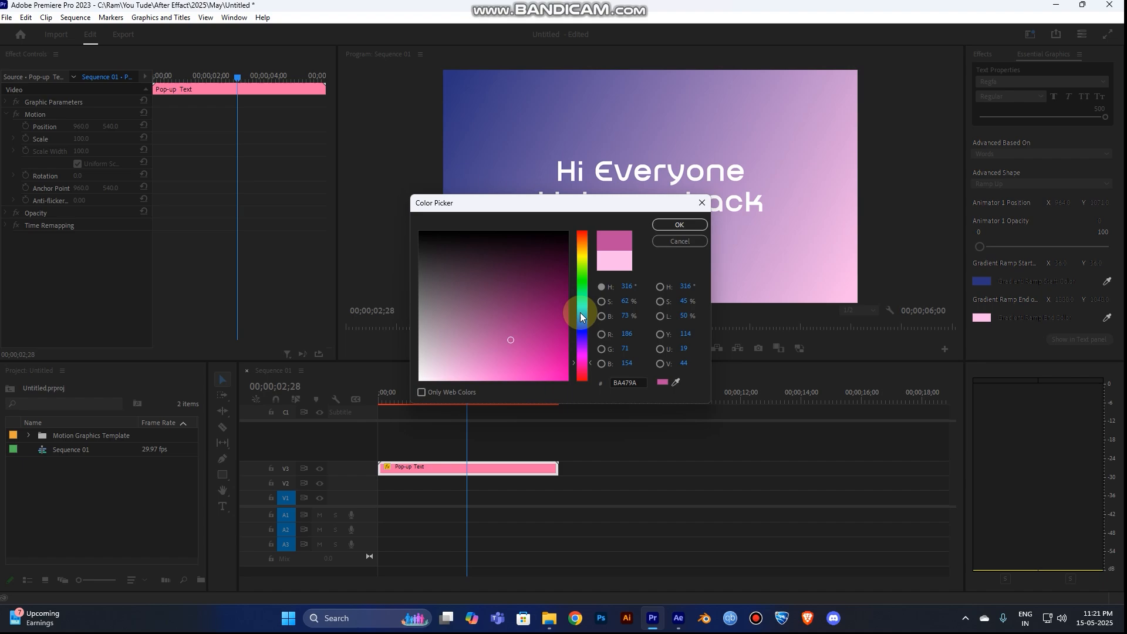
{"action": "left_click", "coordinate": [687, 229]}
Set the Gradient Ramp Start Color to light blue B4CFF5
{"action": "left_click", "coordinate": [984, 282]}
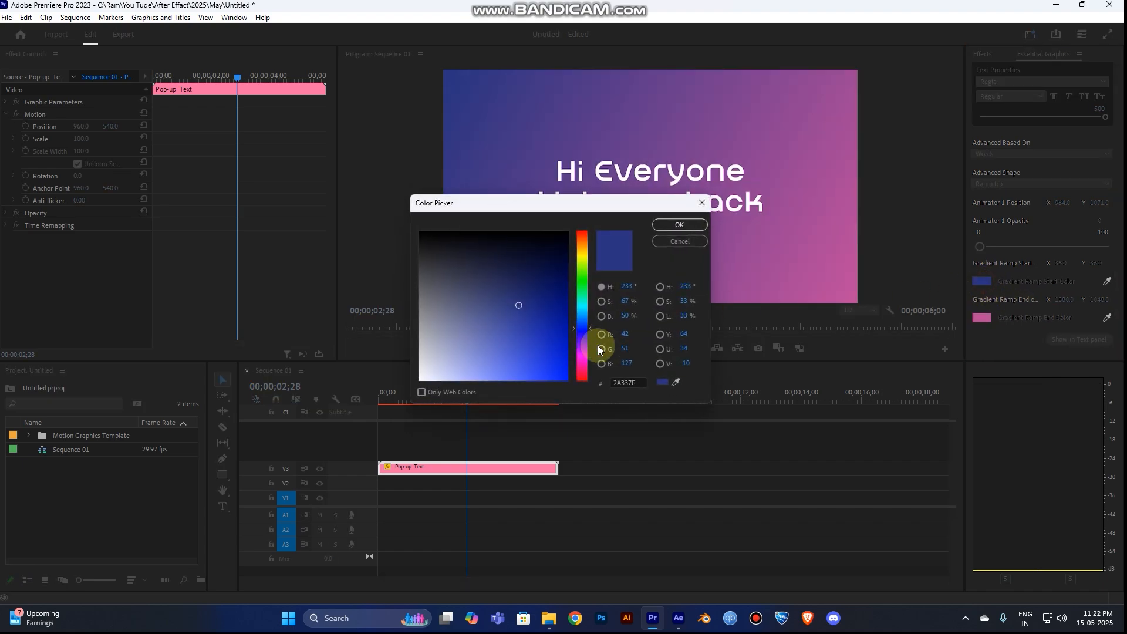
{"action": "left_click_drag", "start_coordinate": [585, 326], "coordinate": [459, 374]}
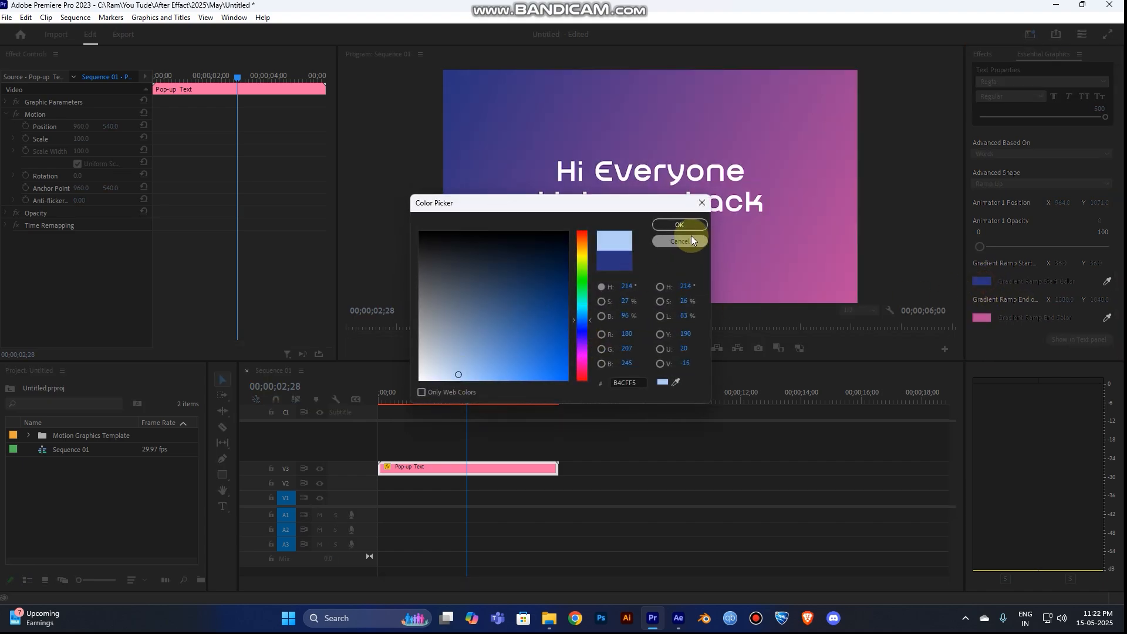
{"action": "left_click", "coordinate": [677, 226]}
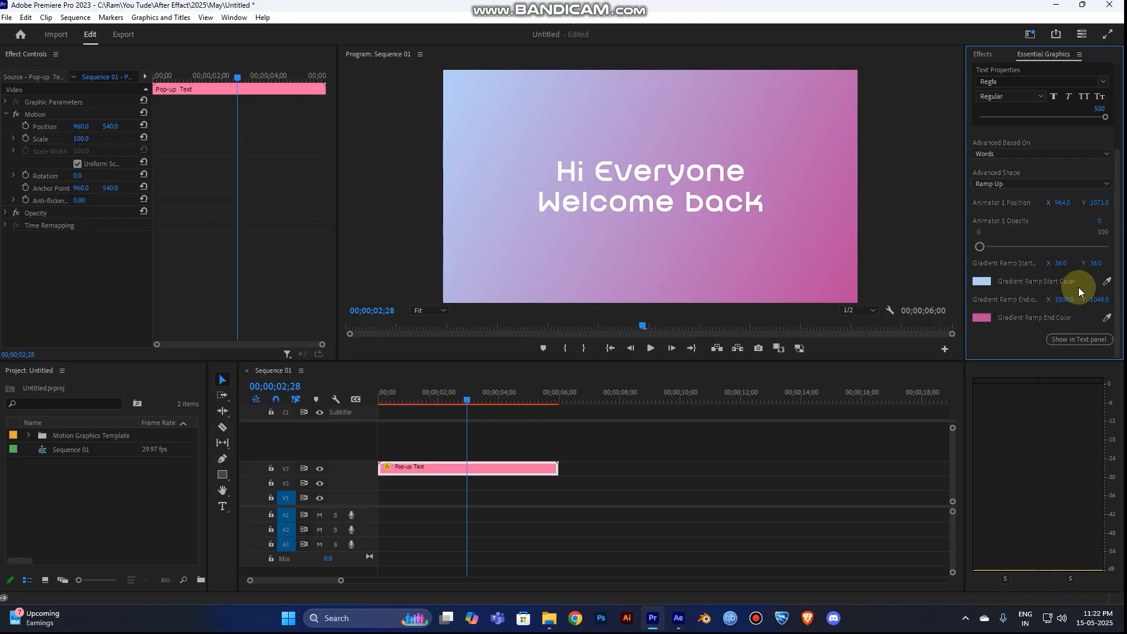
{"action": "left_click_drag", "start_coordinate": [1118, 287], "coordinate": [1115, 182]}
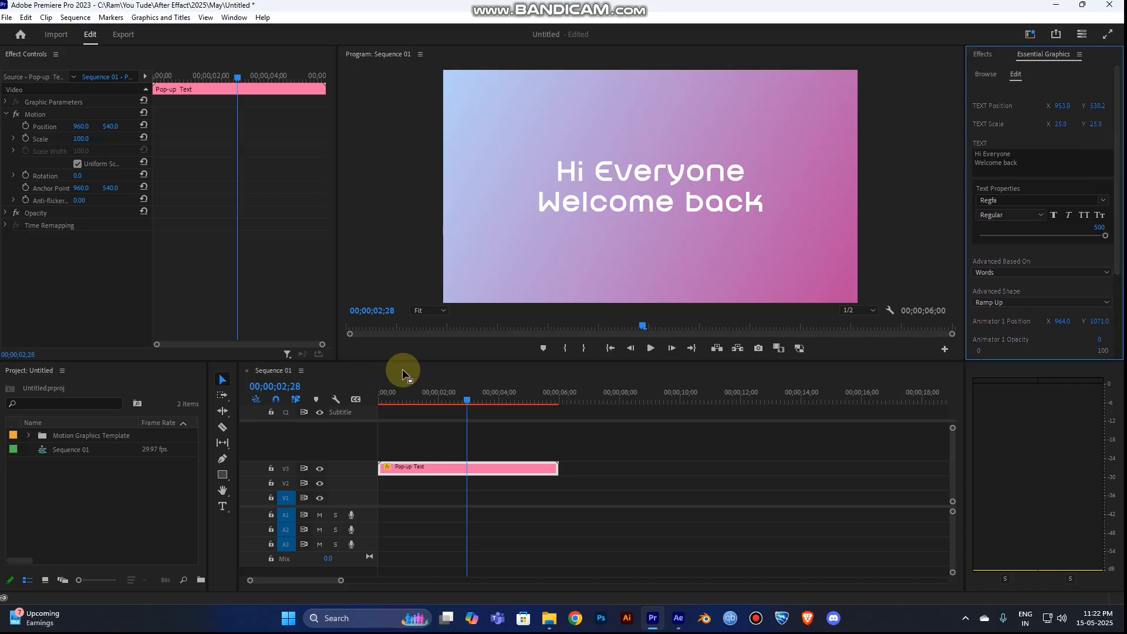